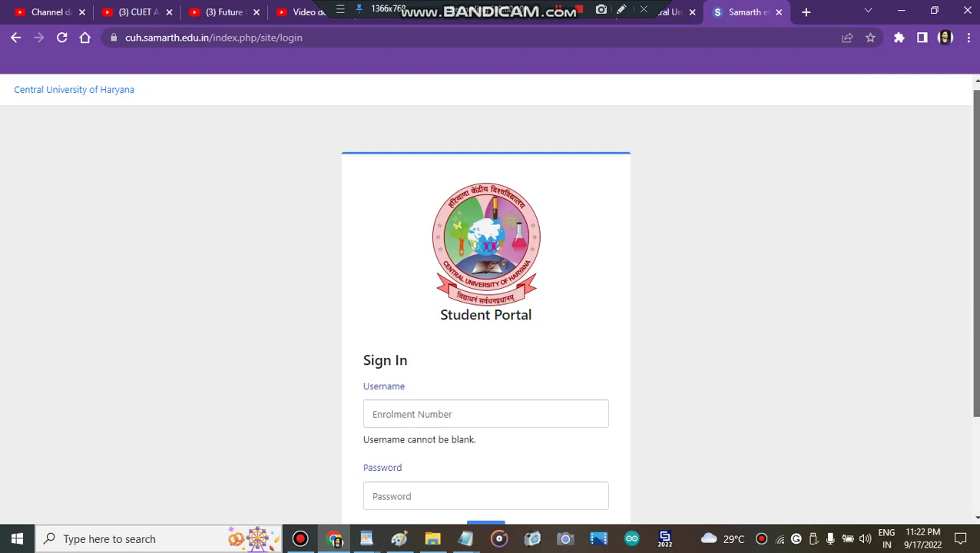
# Examine the Student Portal sign-in page, including its username and password fields and its registration and password reset options.
pyautogui.scroll(-2, 973, 254)
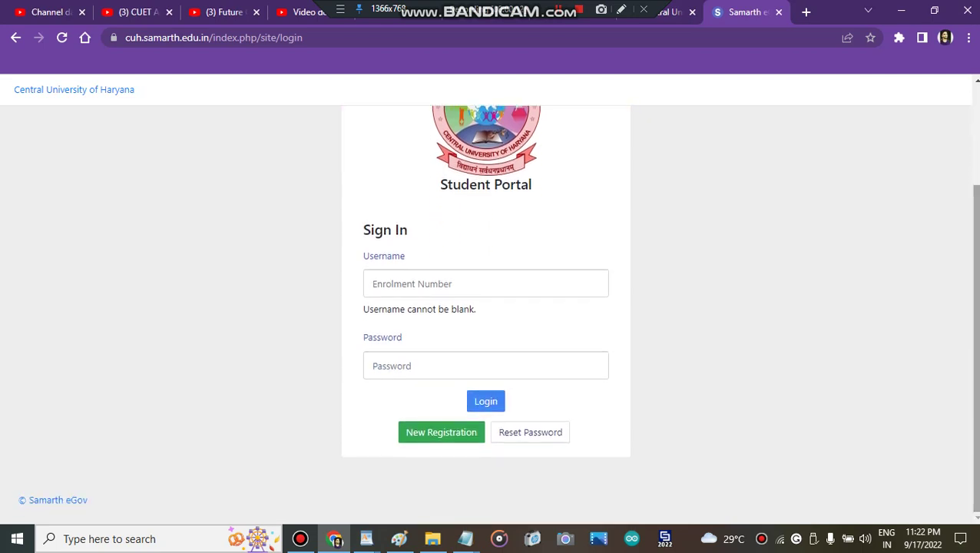
pyautogui.scroll(2, 497, 307)
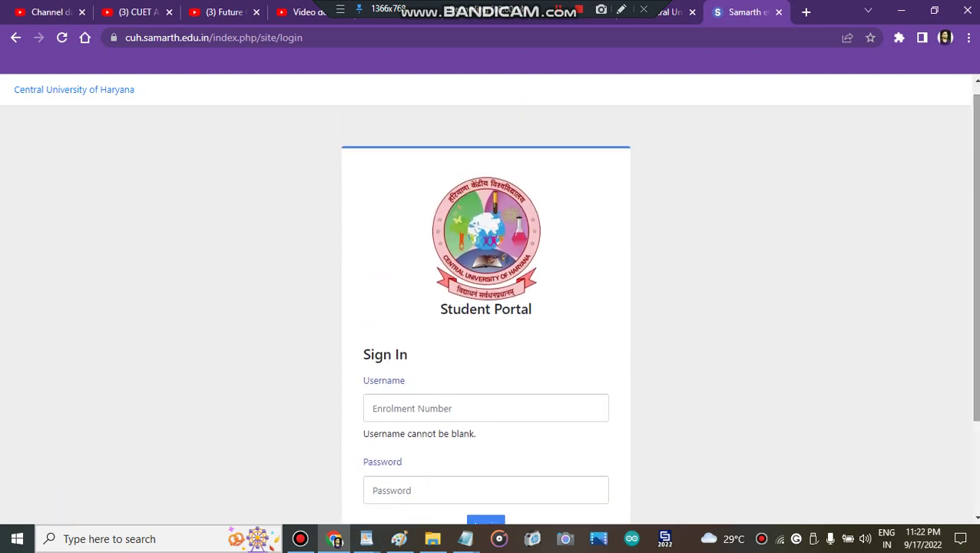
pyautogui.scroll(-2, 973, 307)
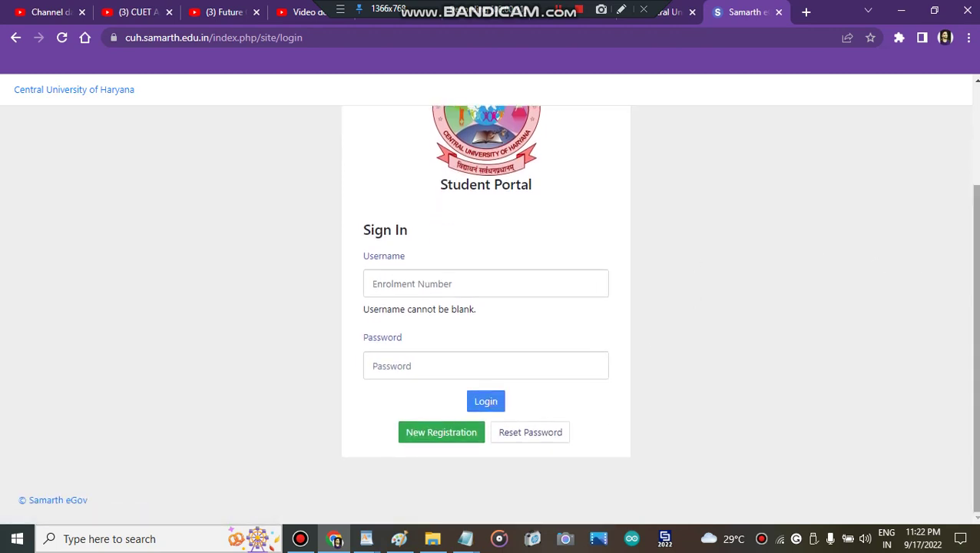
pyautogui.scroll(1, 973, 307)
pyautogui.scroll(1, 973, 308)
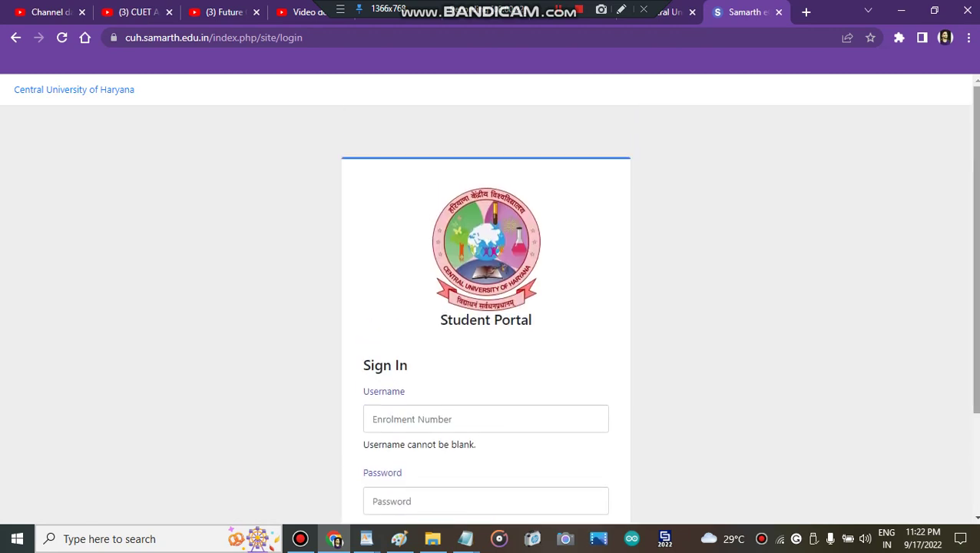
pyautogui.scroll(-1, 973, 307)
pyautogui.scroll(-1, 973, 307)
pyautogui.scroll(2, 972, 307)
pyautogui.scroll(-1, 973, 307)
pyautogui.scroll(-1, 973, 307)
pyautogui.scroll(2, 973, 307)
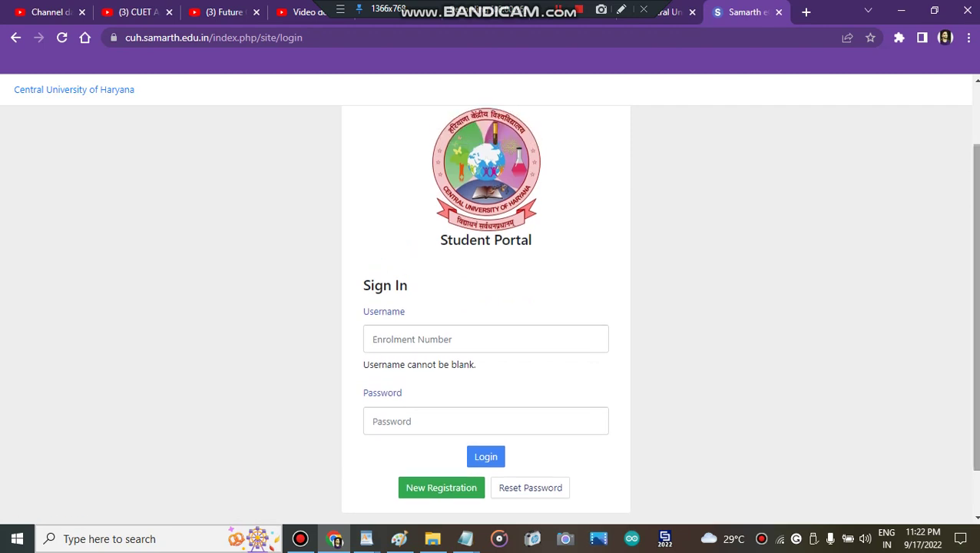
pyautogui.scroll(1, 973, 308)
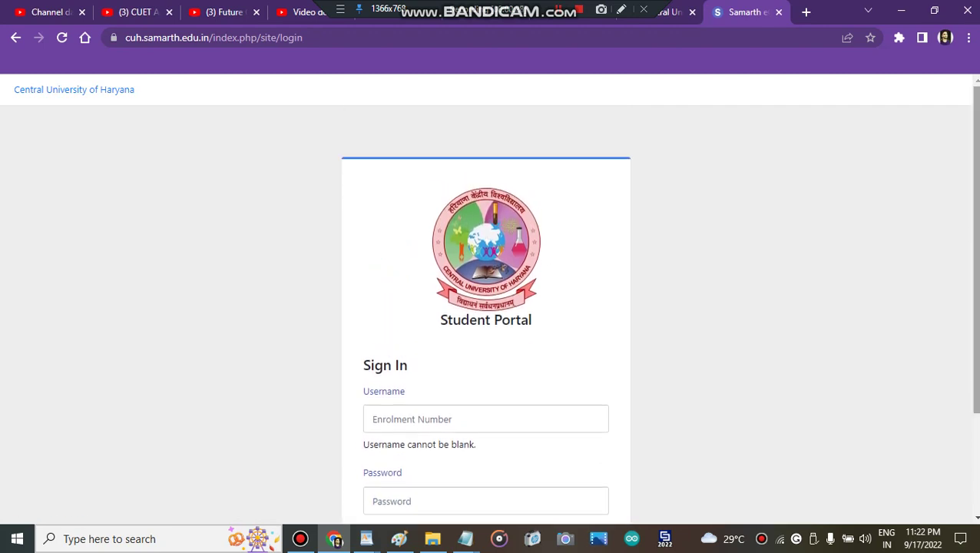
pyautogui.scroll(-2, 973, 307)
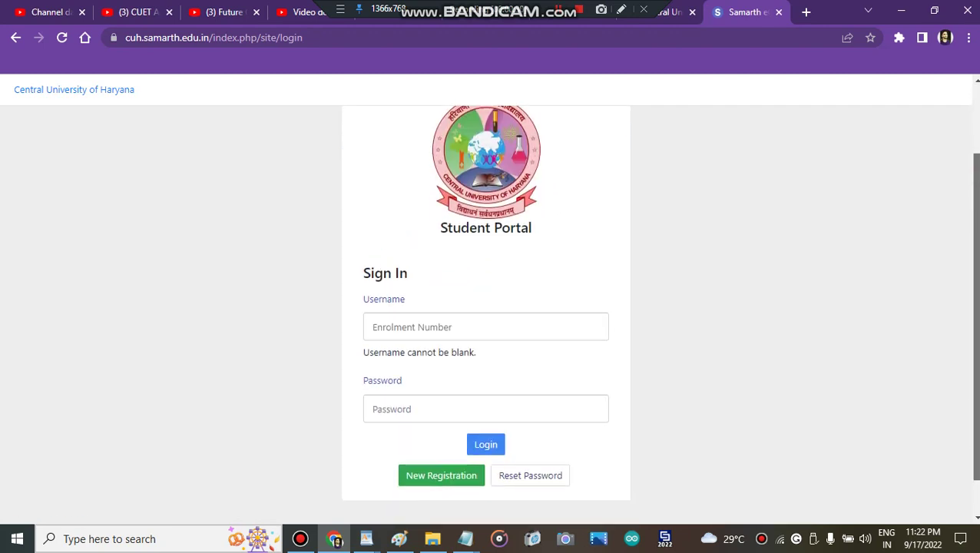
pyautogui.scroll(-1, 976, 218)
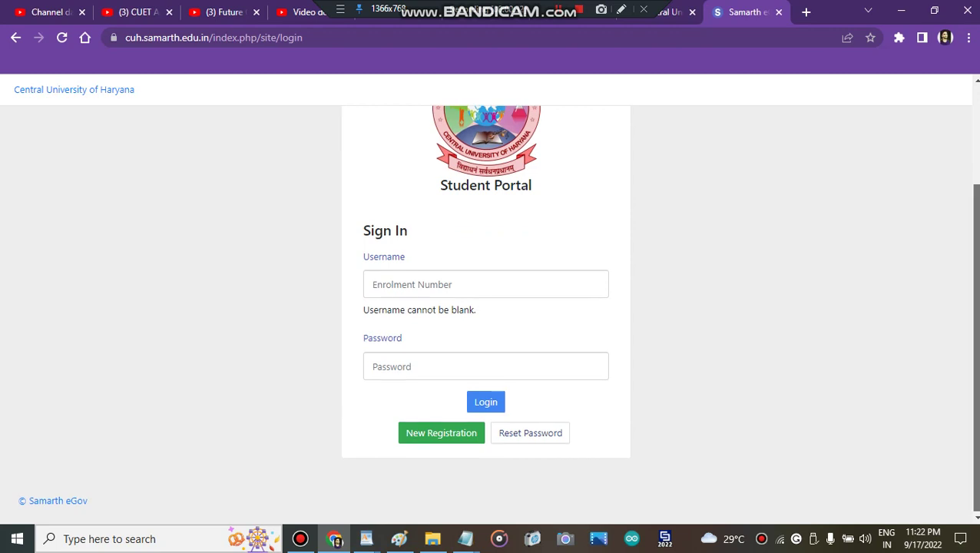
pyautogui.scroll(1, 975, 219)
pyautogui.scroll(2, 976, 219)
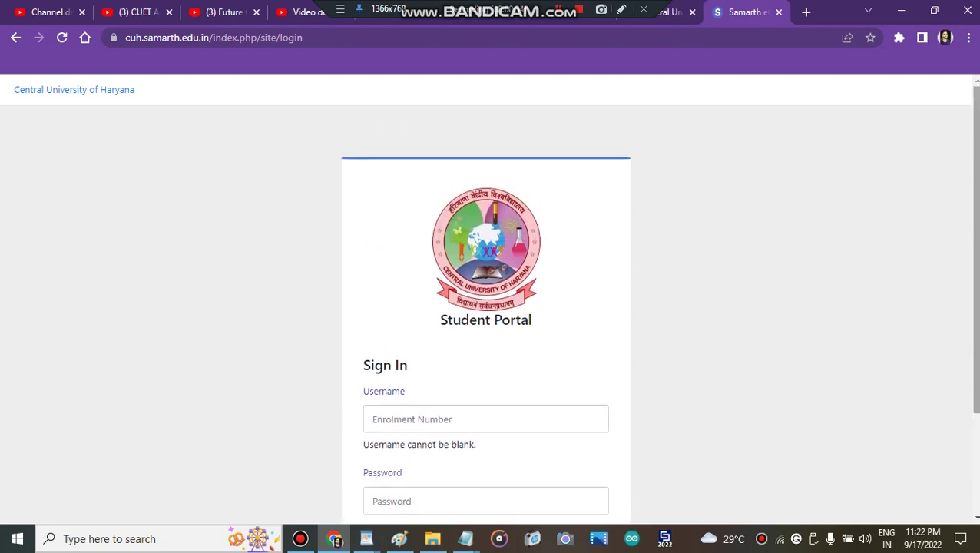
pyautogui.scroll(-3, 975, 219)
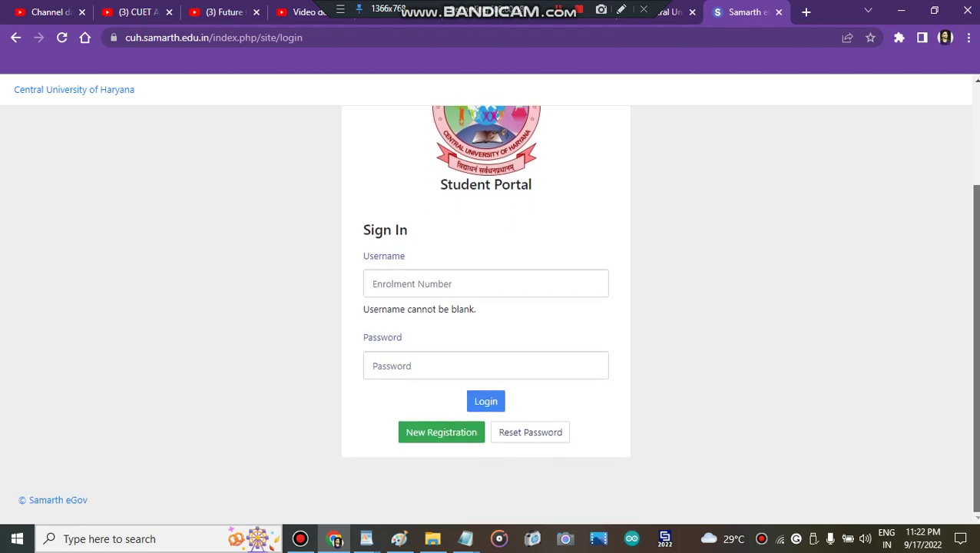
pyautogui.scroll(3, 485, 307)
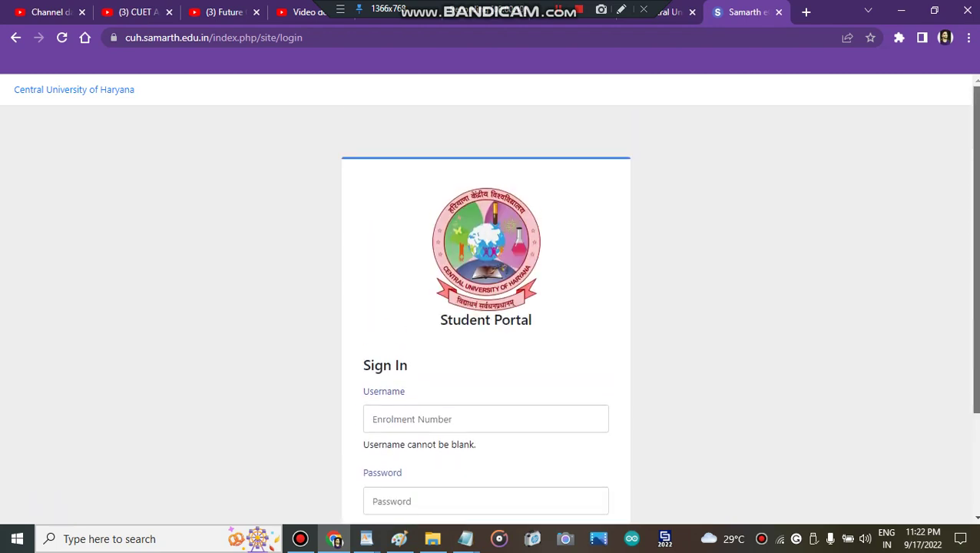
pyautogui.scroll(-3, 489, 277)
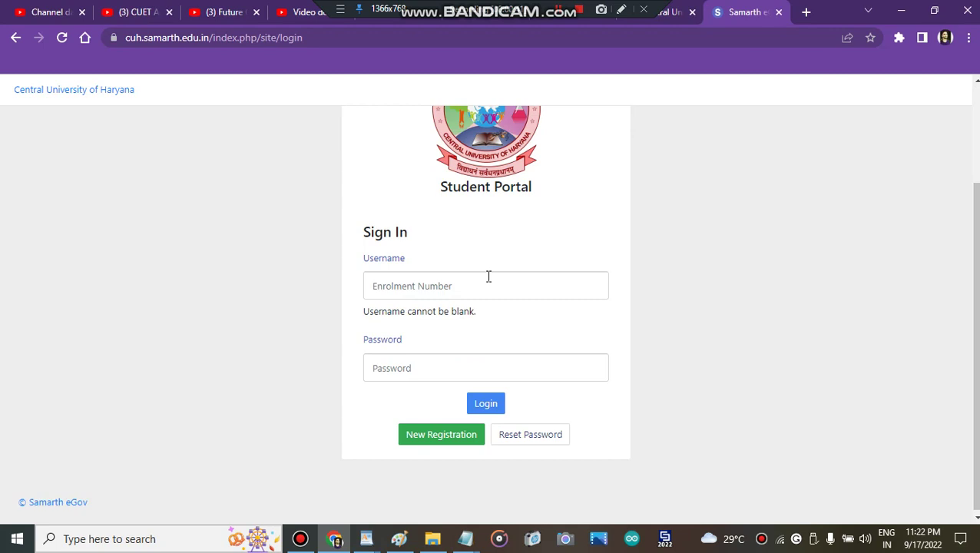
# Open the new student registration form from the sign-in page.
pyautogui.click(411, 296)
pyautogui.click(305, 320)
pyautogui.click(424, 443)
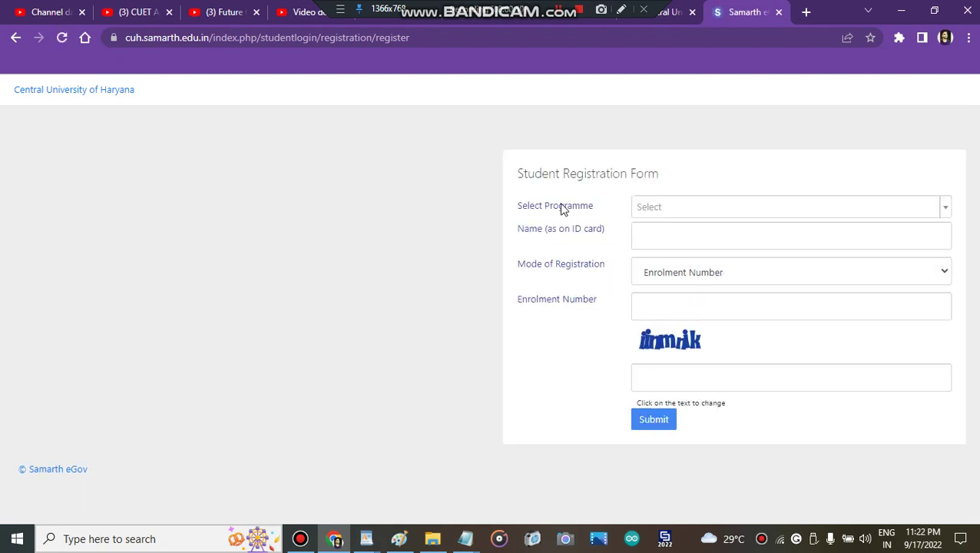
# Choose B.Sc.-M.Sc. : INTEGRATED DEGREE (Sciences)(Physics) as the programme in the registration form.
pyautogui.click(683, 208)
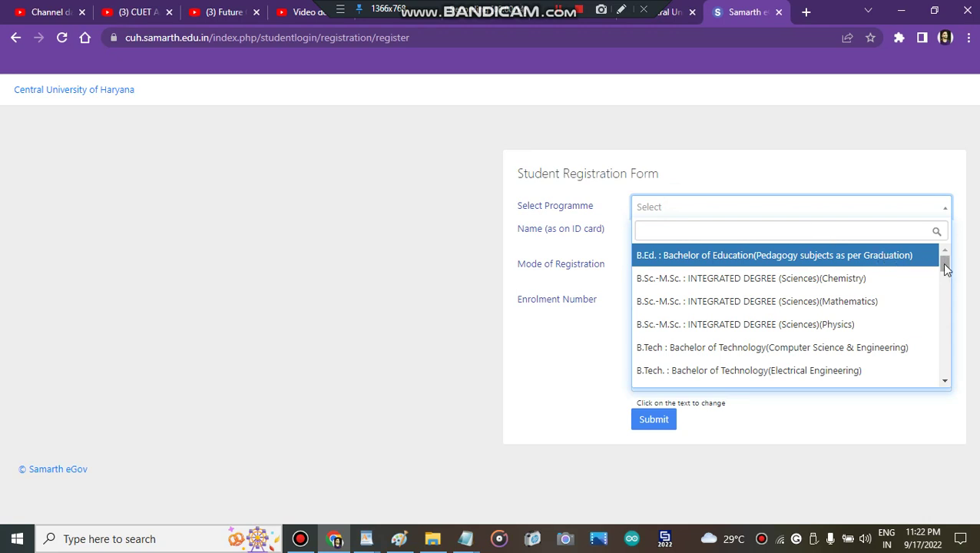
pyautogui.moveTo(944, 264); pyautogui.dragTo(954, 344)
pyautogui.click(954, 350)
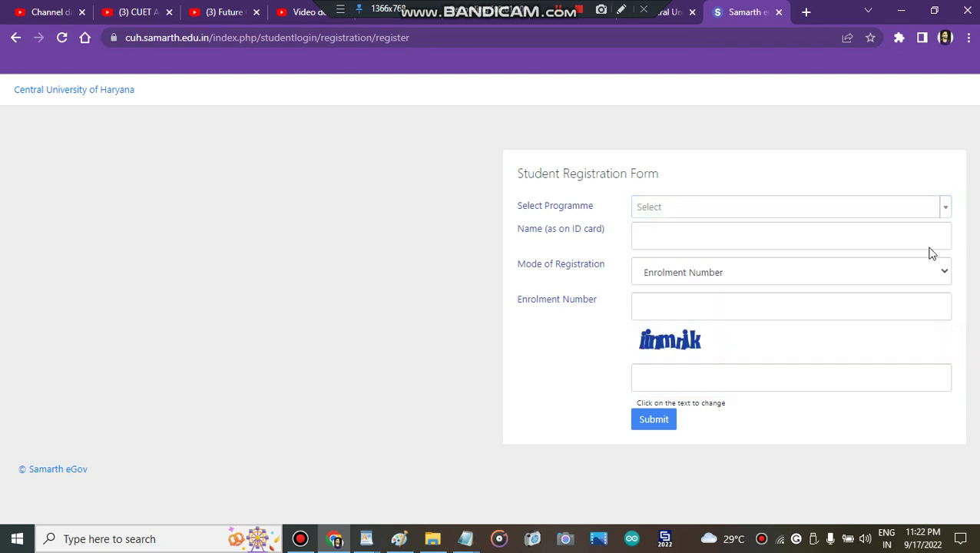
pyautogui.click(890, 204)
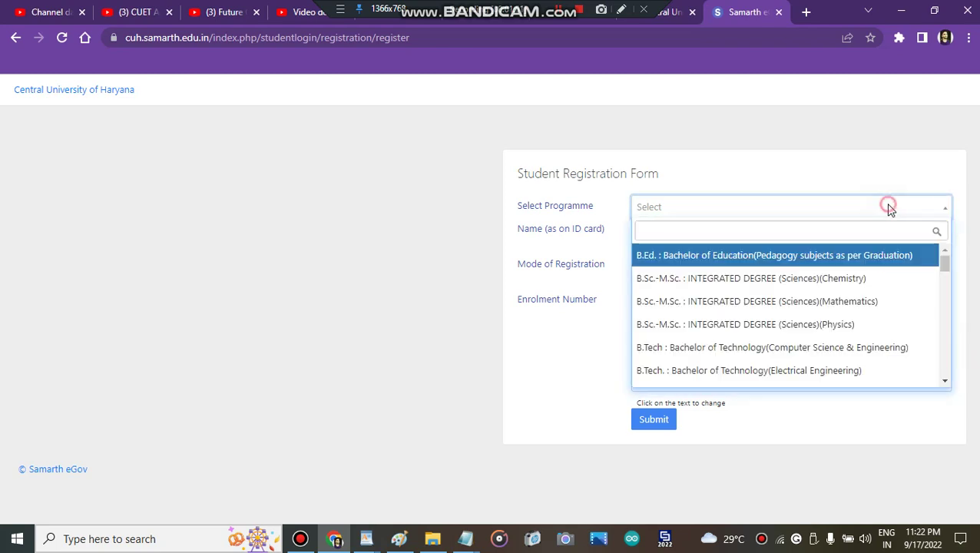
pyautogui.click(760, 324)
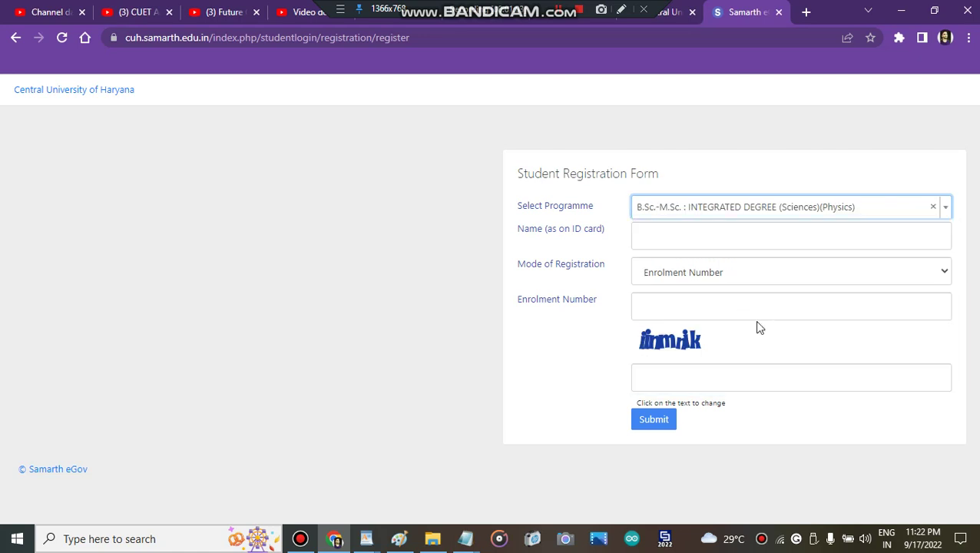
# Enter the student's name as on the ID card and set the mode of registration to Examination Roll Number.
pyautogui.click(689, 235)
pyautogui.click(725, 274)
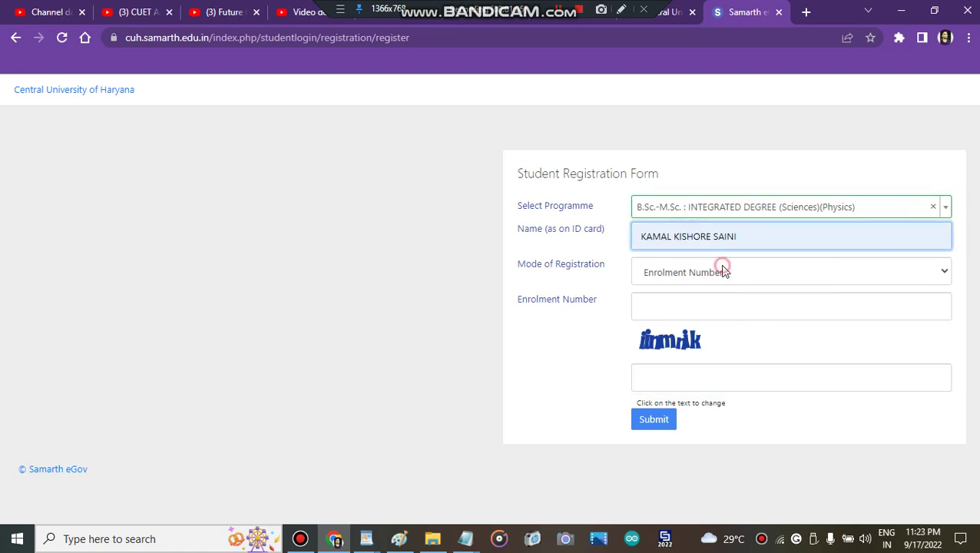
pyautogui.click(722, 270)
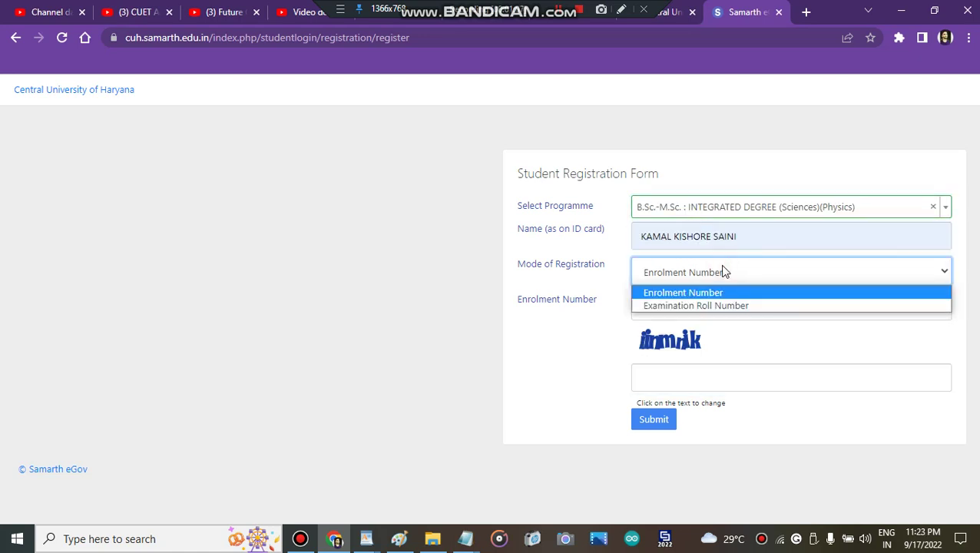
pyautogui.click(733, 305)
# Fill in the examination roll number and type a verification code for the captcha.
pyautogui.click(704, 305)
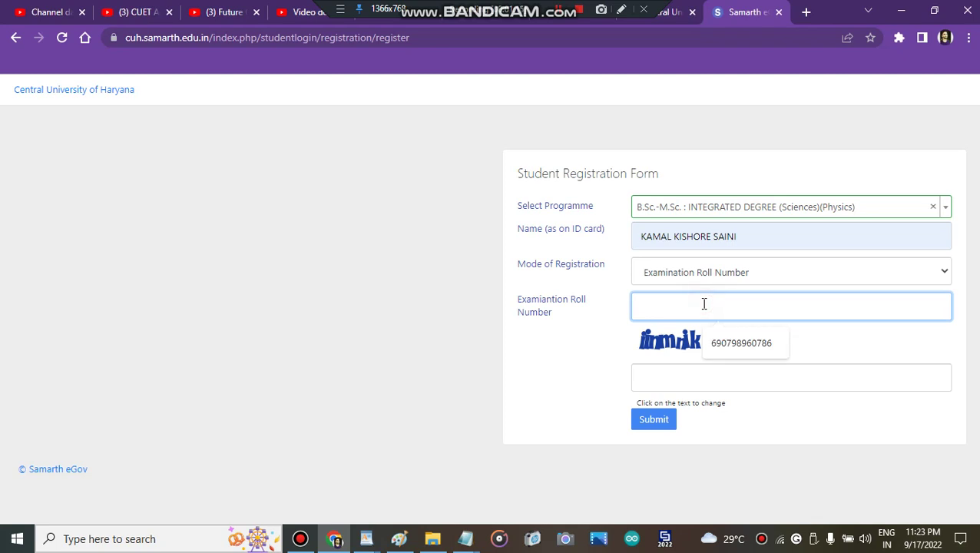
pyautogui.click(722, 345)
pyautogui.click(671, 368)
pyautogui.write('i')
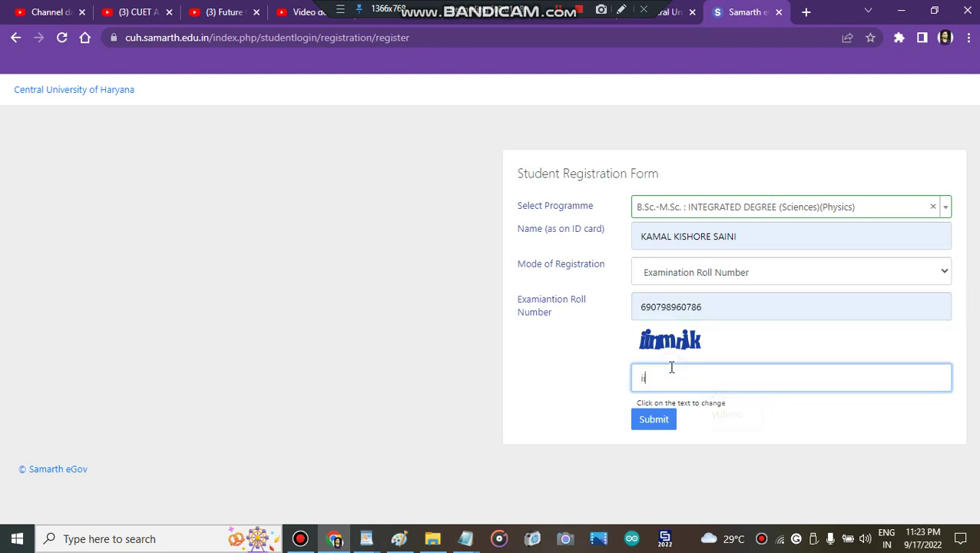
pyautogui.write('iihh')
# Open the UG/Integrated Programmes counselling schedule notice from the university's admissions page and read when the schedule will be notified.
pyautogui.click(670, 10)
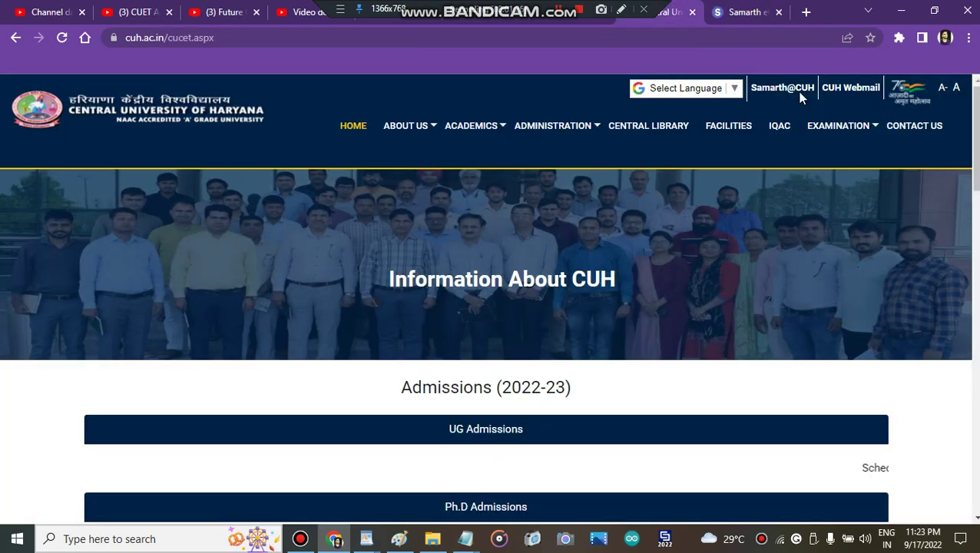
pyautogui.scroll(-3, 490, 307)
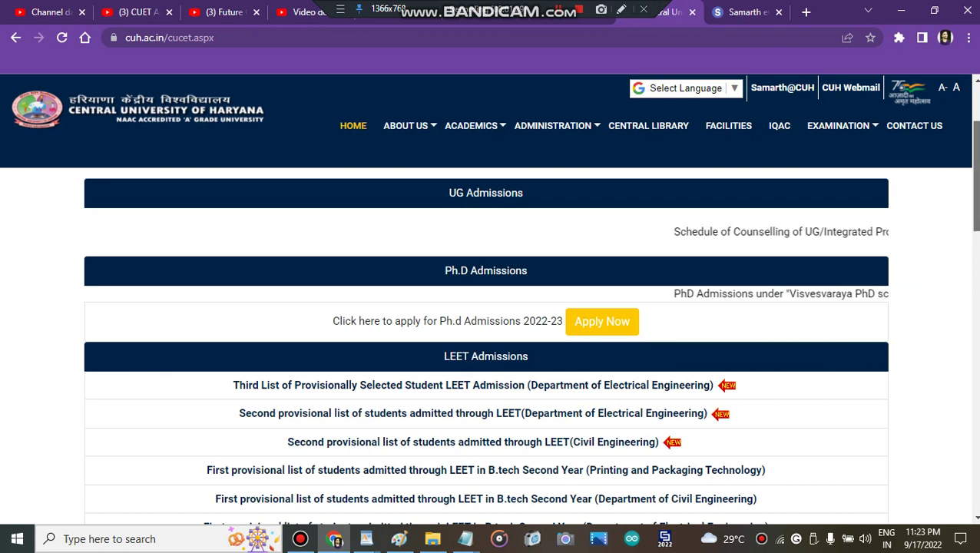
pyautogui.scroll(-1, 485, 346)
pyautogui.scroll(1, 486, 346)
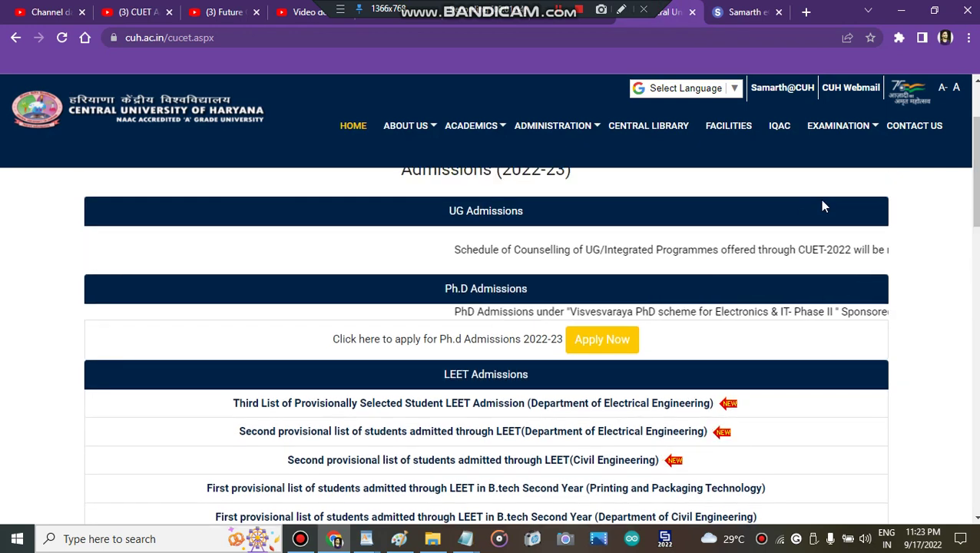
pyautogui.click(631, 252)
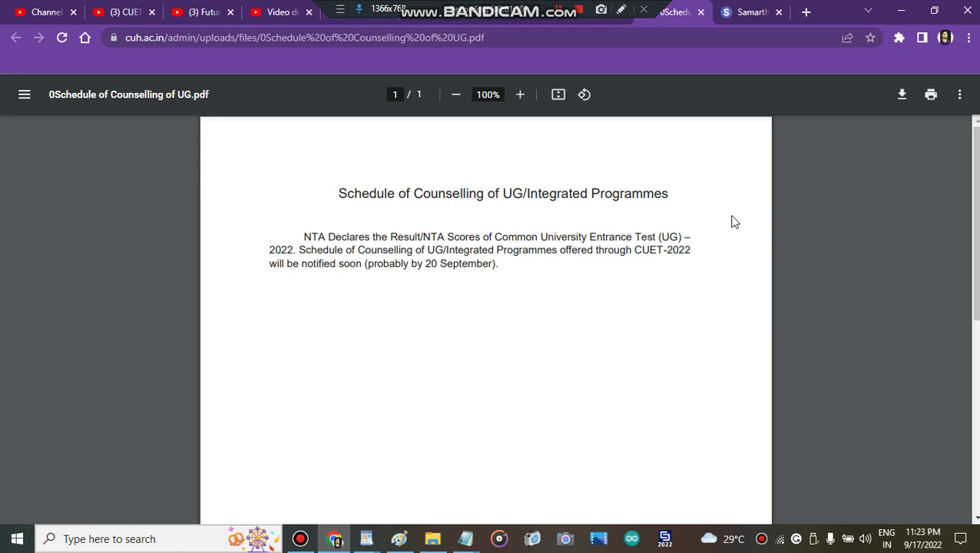
pyautogui.tripleClick(449, 268)
pyautogui.click(449, 270)
# Return to the university's Admissions (2022-23) page and look over its UG, Ph.D and LEET admission notices.
pyautogui.click(600, 20)
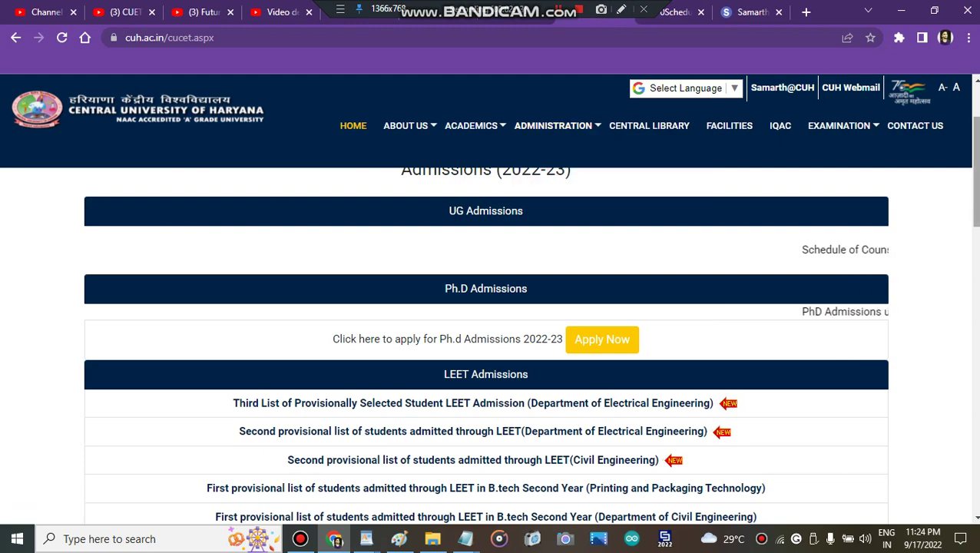
pyautogui.scroll(3, 612, 150)
pyautogui.scroll(-4, 612, 149)
pyautogui.scroll(1, 827, 71)
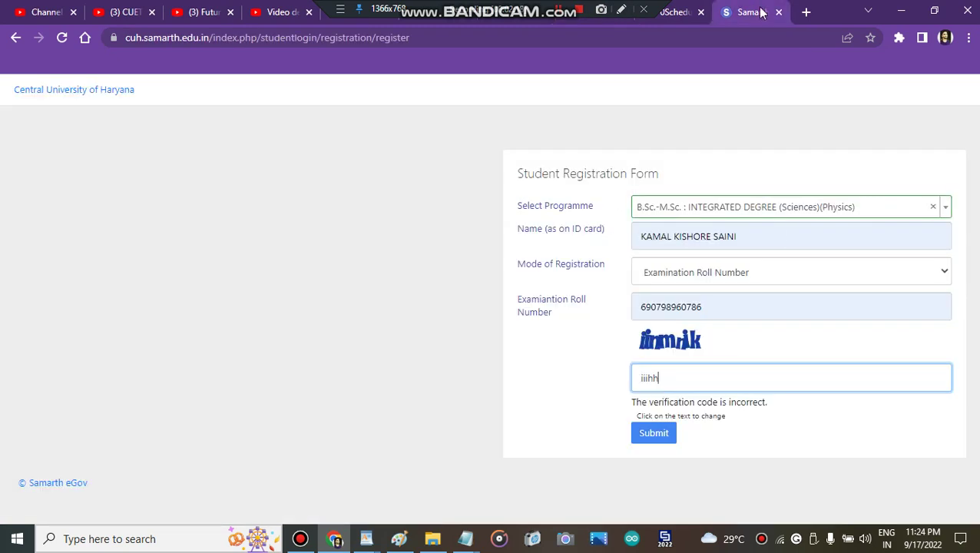
# Return to the student registration form and look through the full list of available programmes from bachelor's to Ph.D. degrees.
pyautogui.click(748, 12)
pyautogui.click(749, 278)
pyautogui.click(751, 278)
pyautogui.click(782, 212)
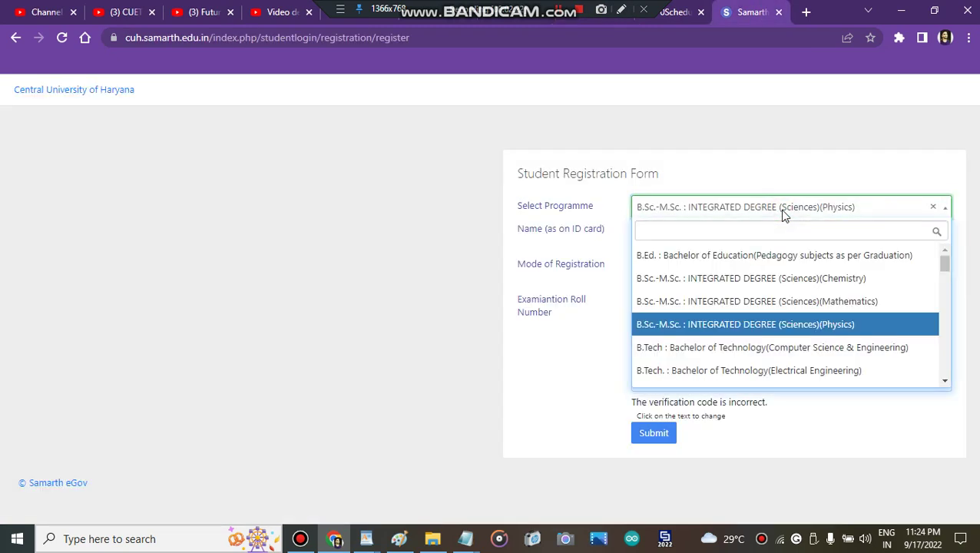
pyautogui.moveTo(941, 258); pyautogui.dragTo(942, 264)
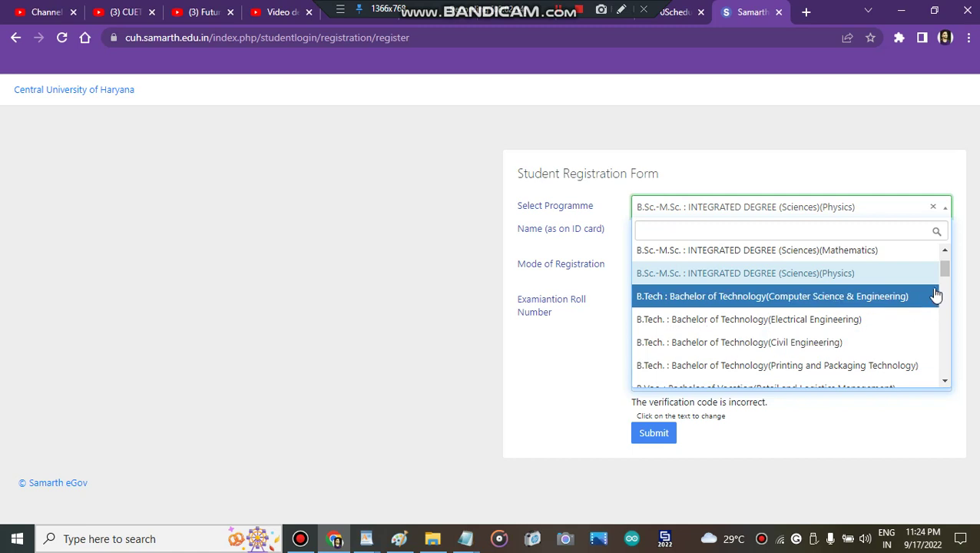
pyautogui.moveTo(945, 278); pyautogui.dragTo(944, 276)
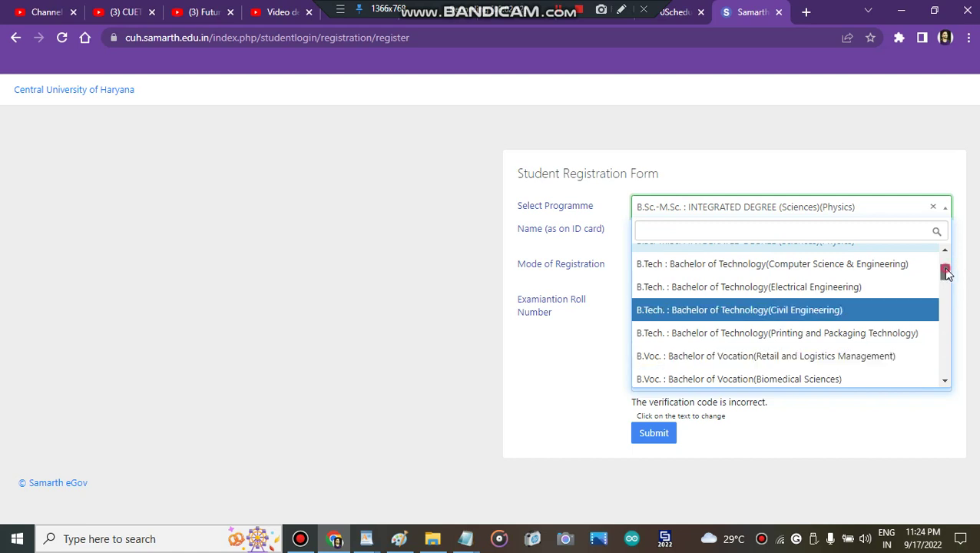
pyautogui.moveTo(946, 275); pyautogui.dragTo(948, 377)
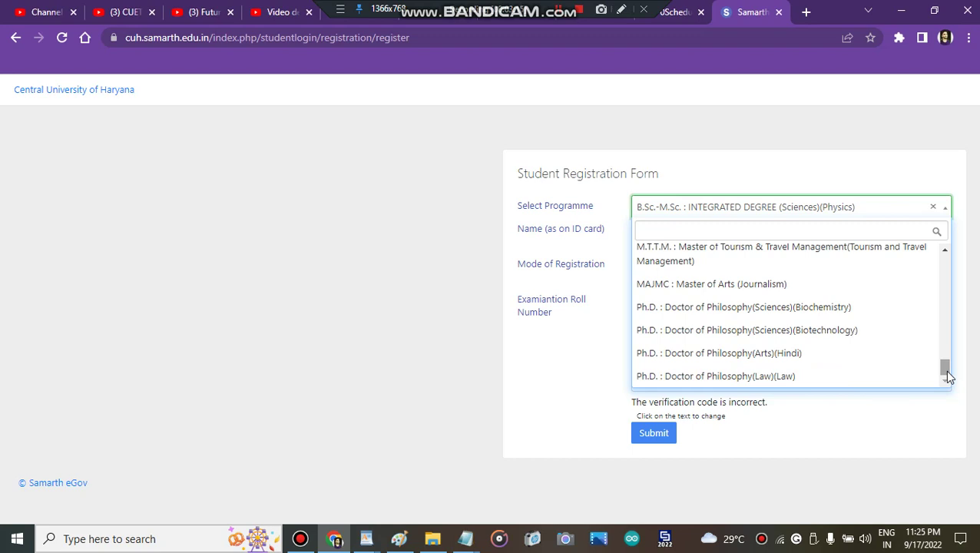
pyautogui.moveTo(948, 376); pyautogui.dragTo(936, 235)
# Clear the selected programme in the registration form and highlight the entered examination roll number.
pyautogui.click(934, 209)
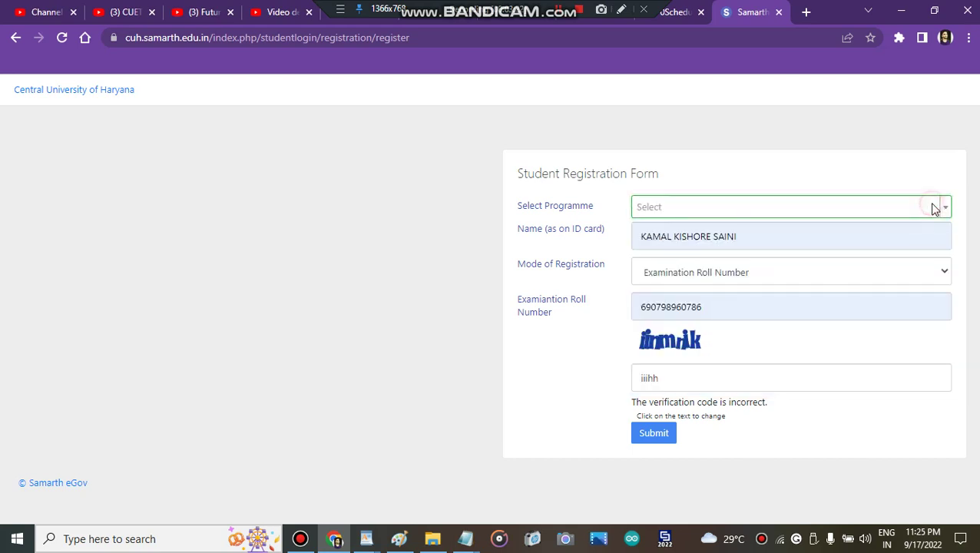
pyautogui.click(912, 208)
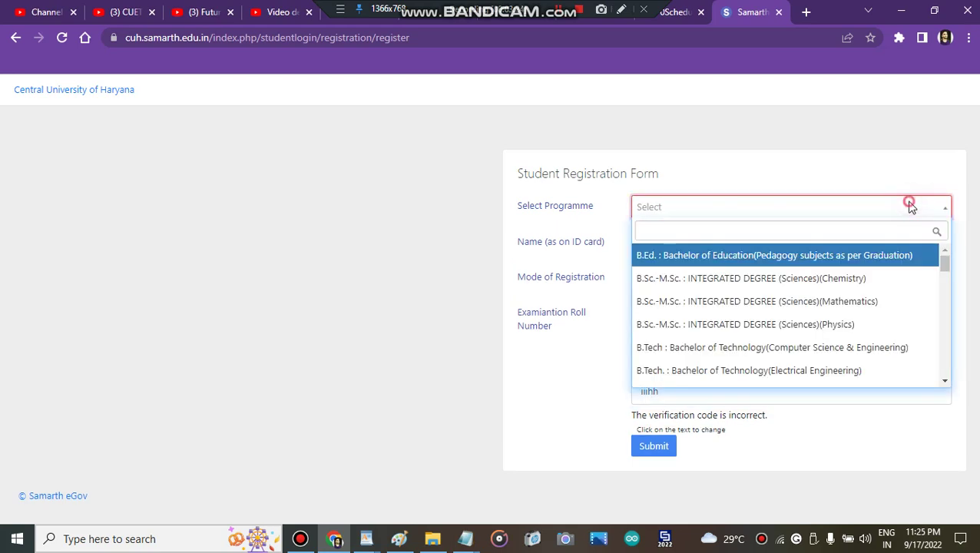
pyautogui.click(929, 169)
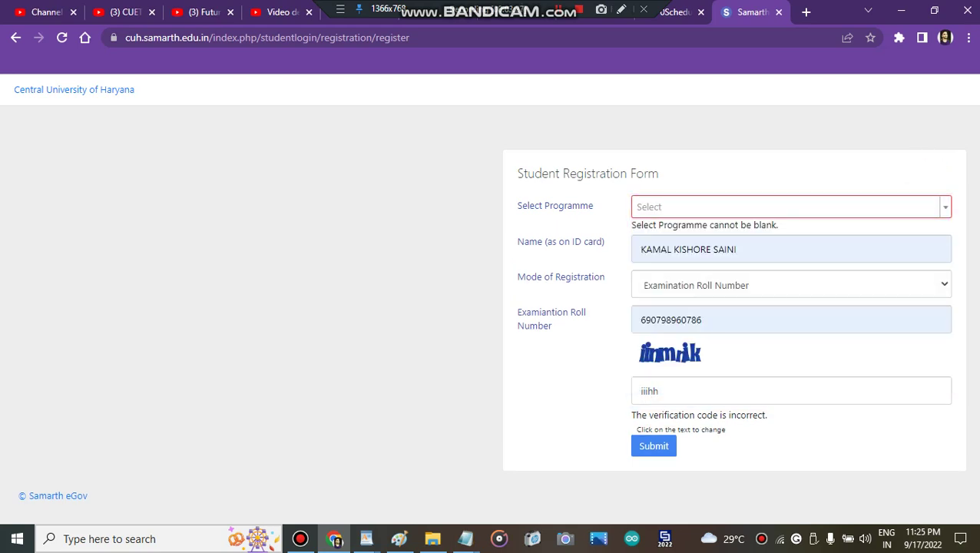
pyautogui.click(912, 175)
pyautogui.doubleClick(679, 316)
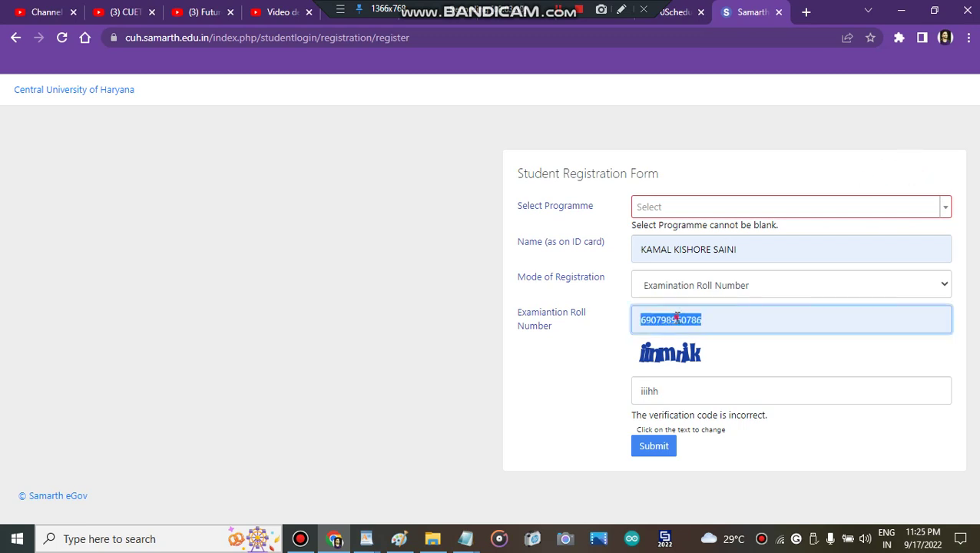
# Return to the open UG/Integrated Programmes counselling schedule PDF and read through the notice again.
pyautogui.click(664, 294)
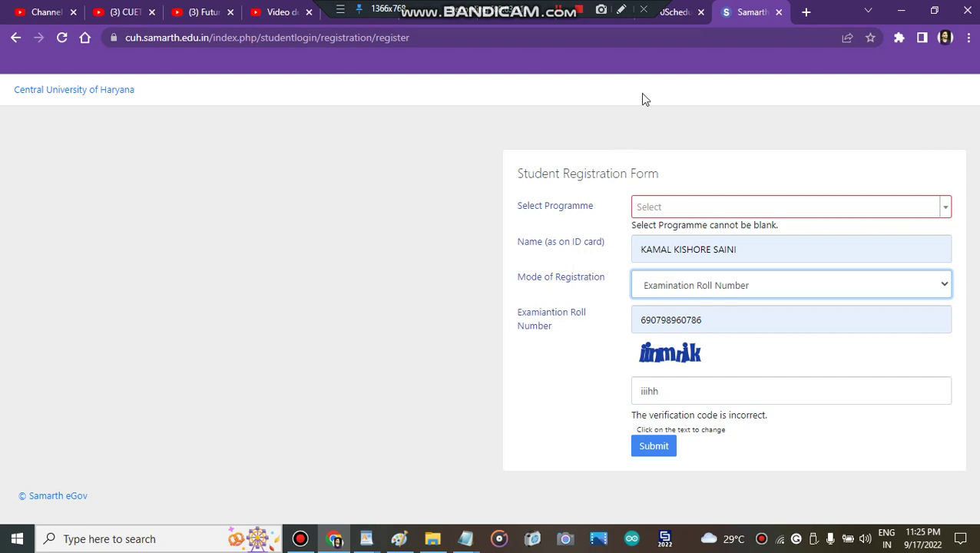
pyautogui.click(674, 12)
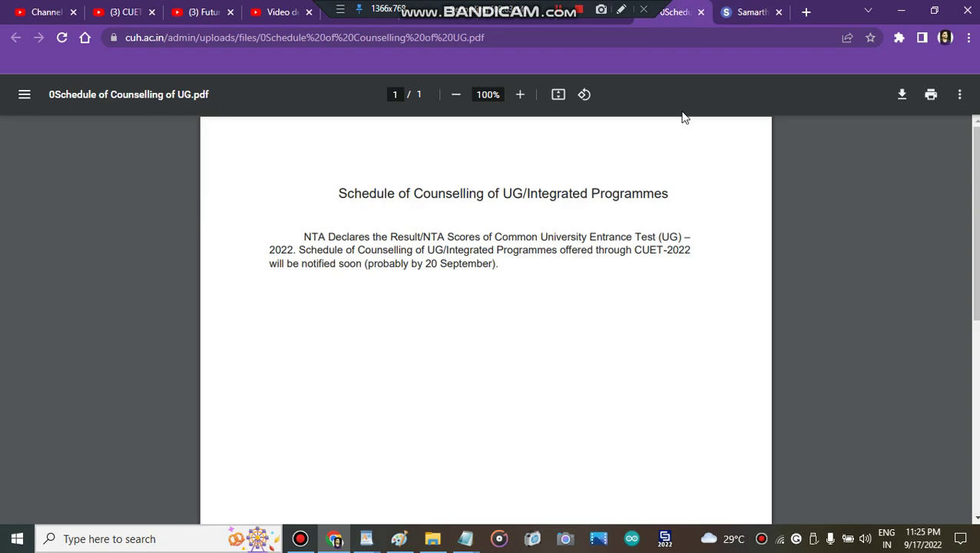
pyautogui.scroll(-1, 972, 181)
pyautogui.scroll(-5, 972, 231)
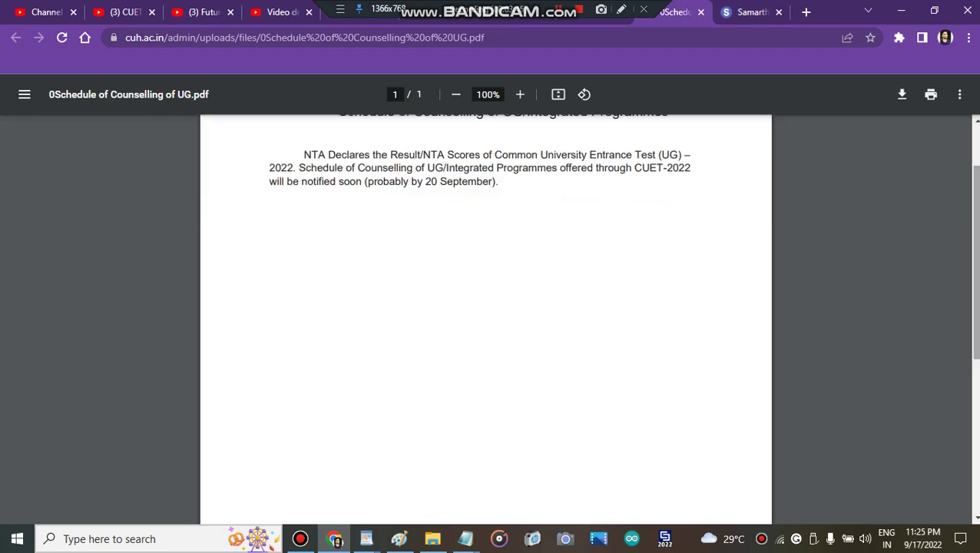
pyautogui.scroll(6, 972, 231)
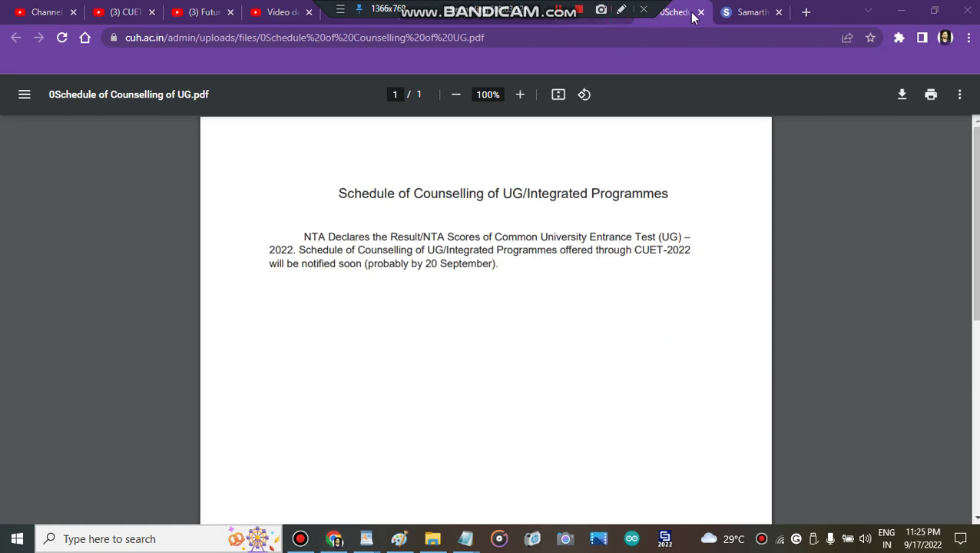
# Switch to the university's Admissions (2022-23) page and review the UG, Ph.D and LEET admission sections once more.
pyautogui.click(592, 20)
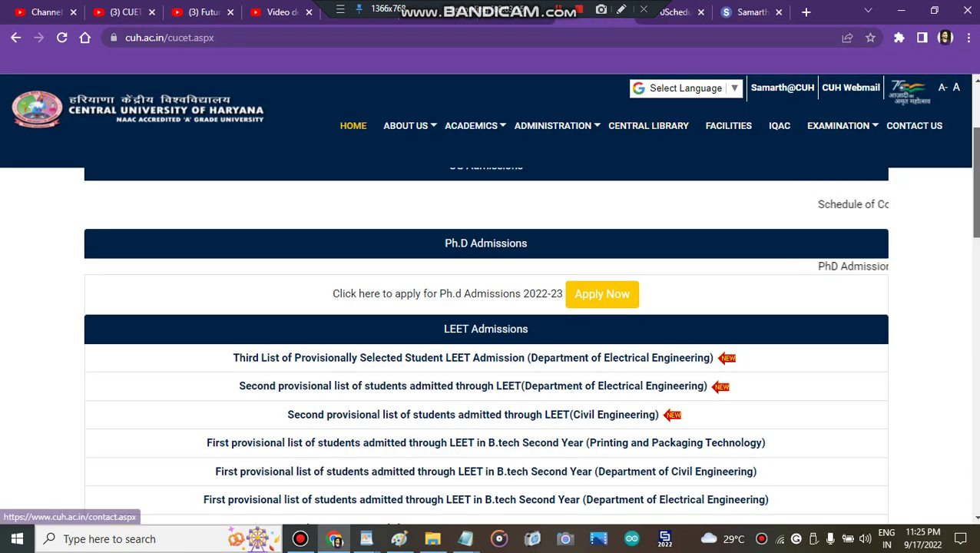
pyautogui.scroll(-1, 491, 322)
pyautogui.scroll(3, 488, 307)
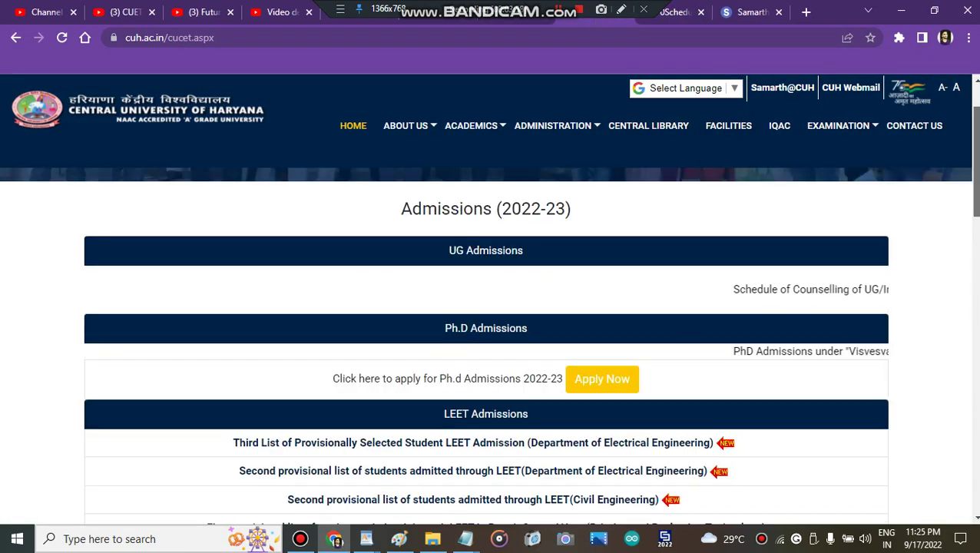
pyautogui.scroll(-3, 488, 308)
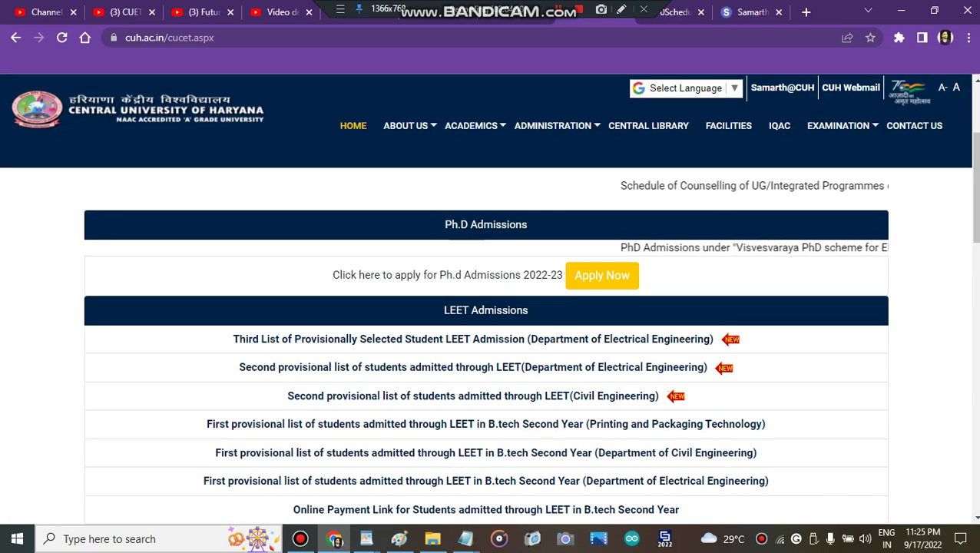
pyautogui.scroll(2, 488, 307)
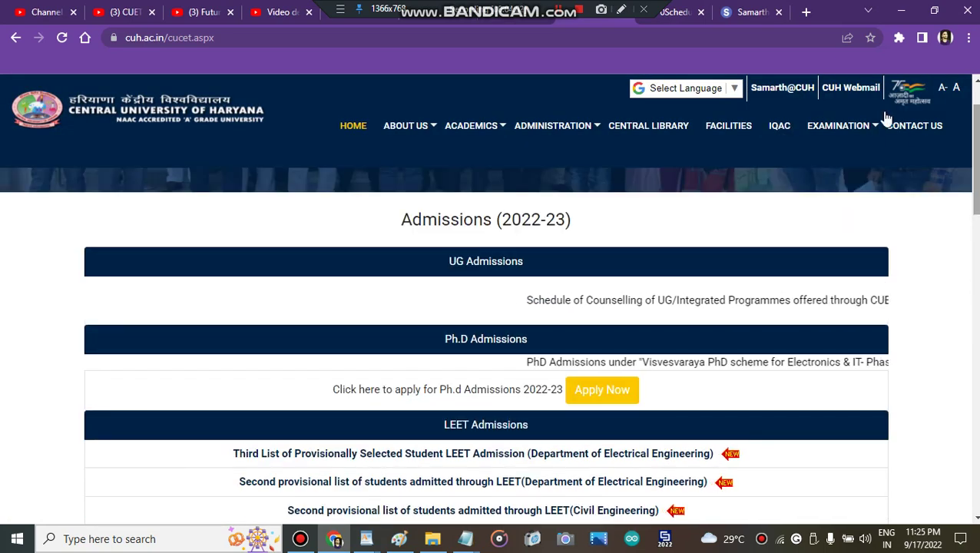
# Open the Central University of South Bihar student portal at cusb.samarth.edu.in in a new browser tab.
pyautogui.click(756, 11)
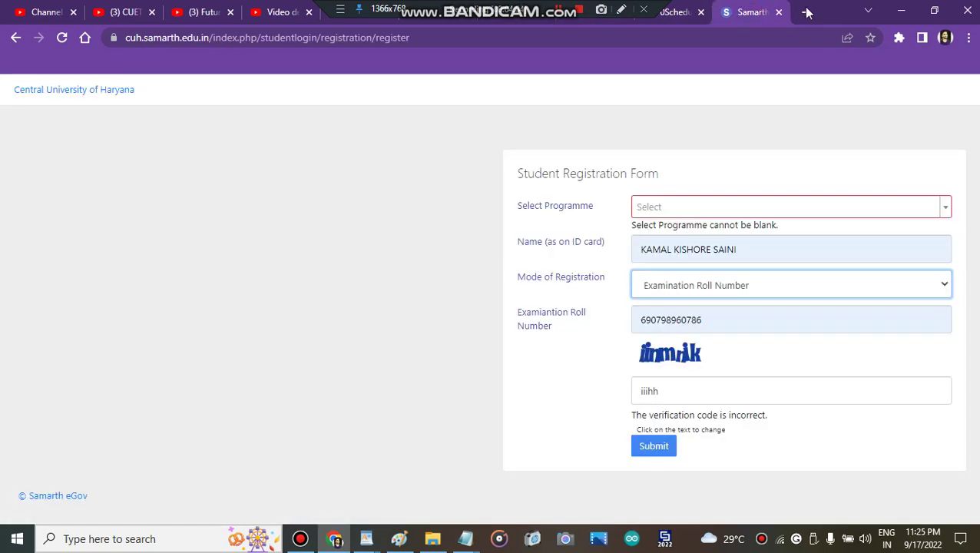
pyautogui.hotkey('ctrl', 't')
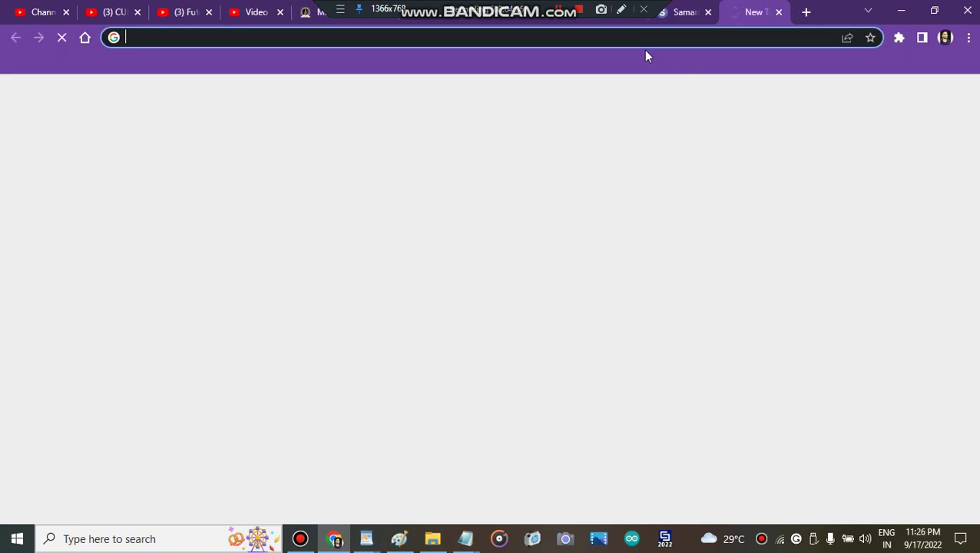
pyautogui.write('cusb')
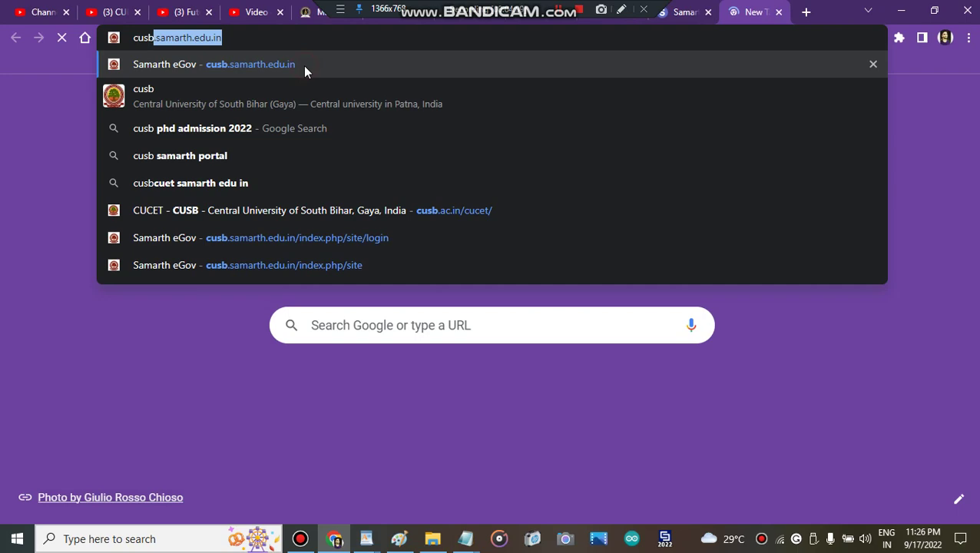
pyautogui.click(303, 65)
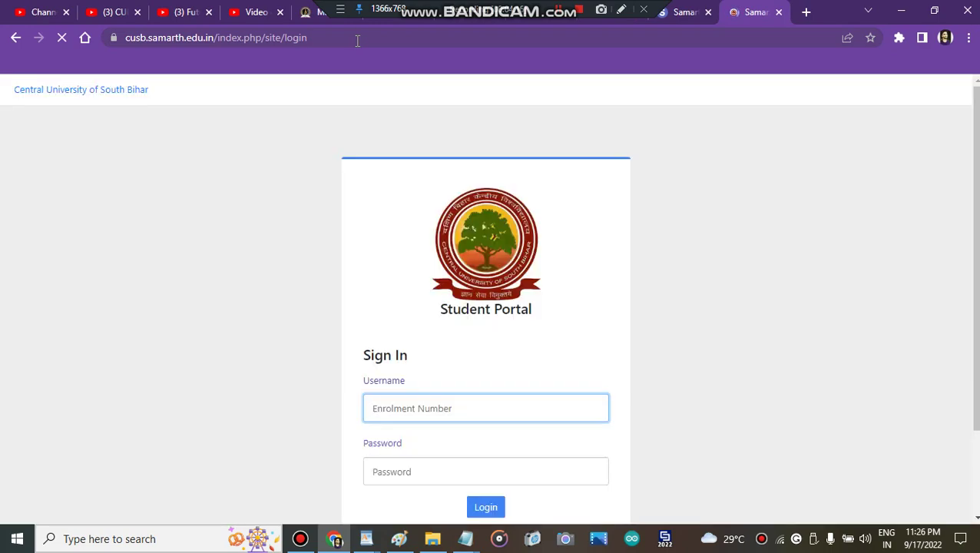
pyautogui.click(806, 13)
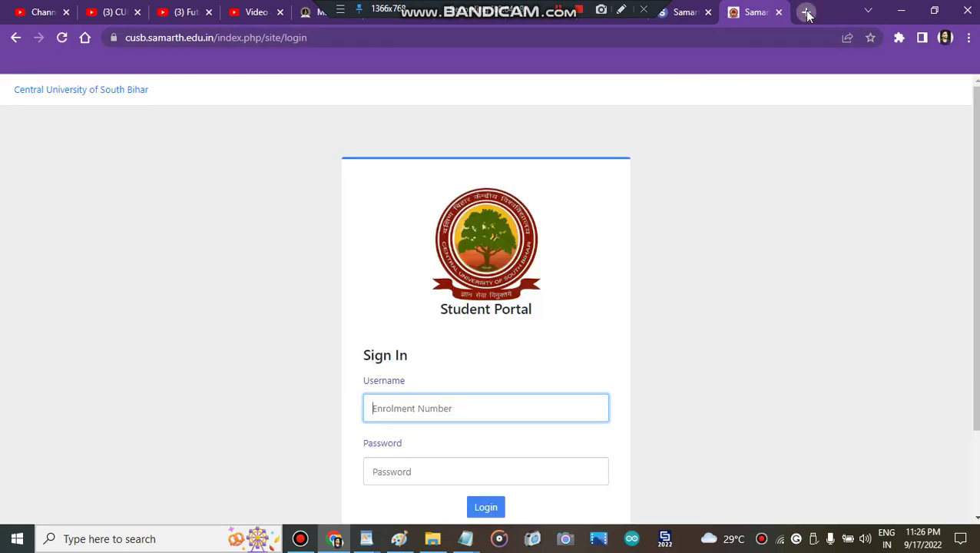
pyautogui.write('c')
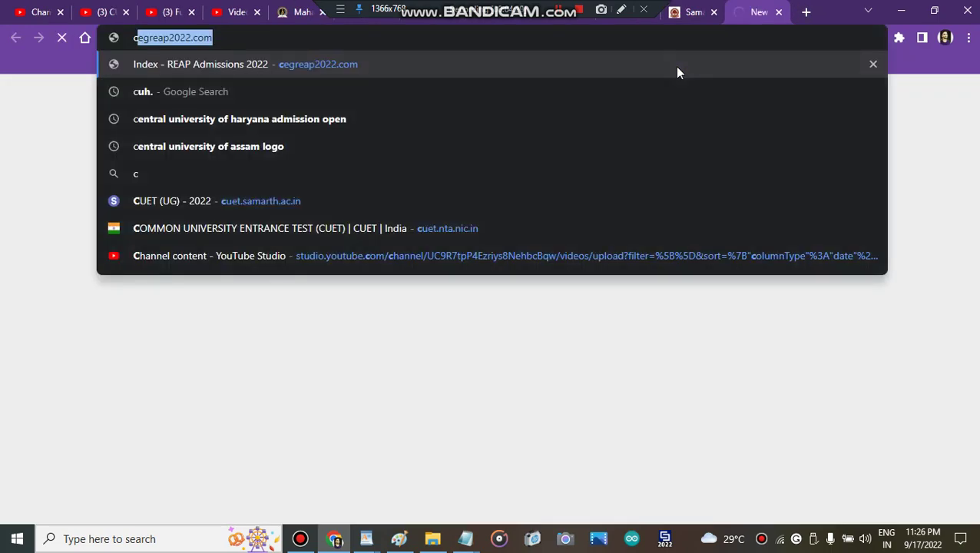
pyautogui.write('ur.')
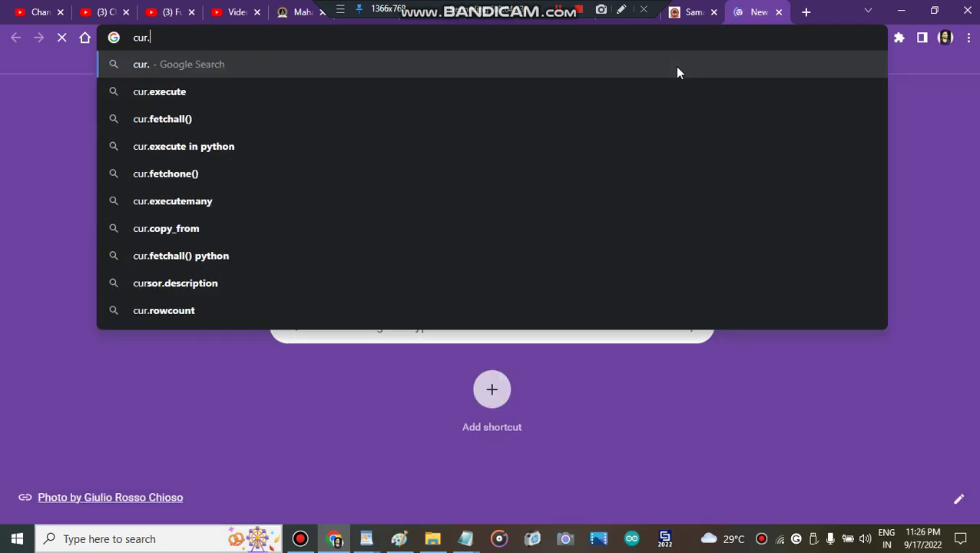
pyautogui.write('smar')
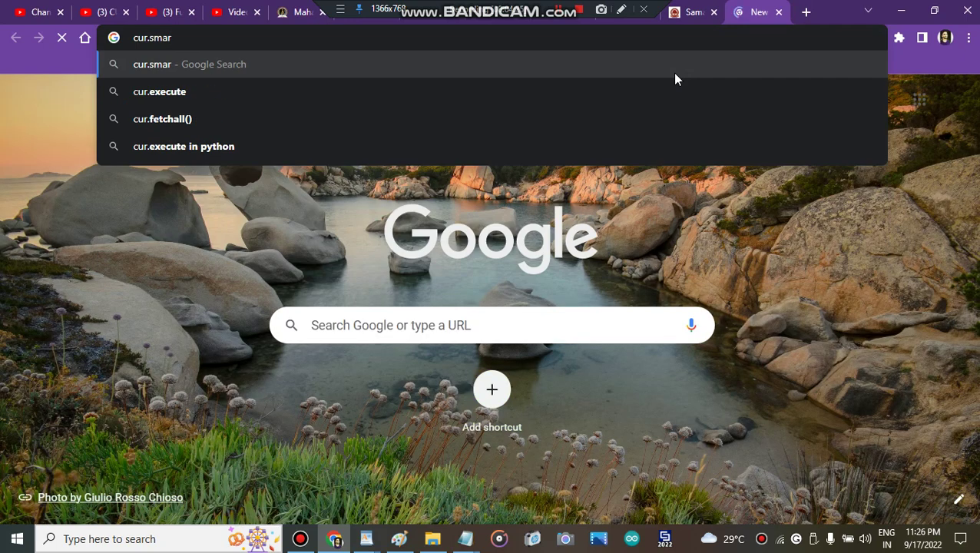
pyautogui.write('t')
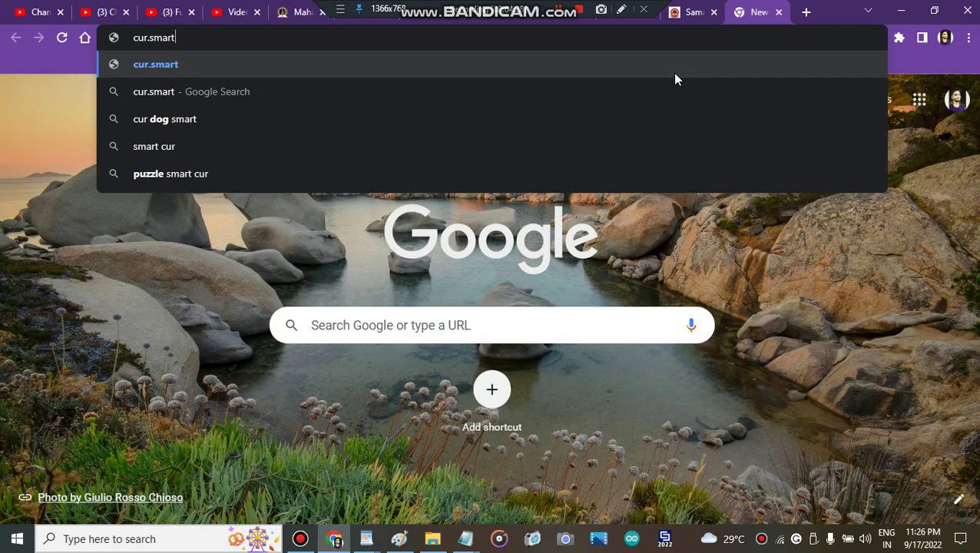
pyautogui.write('.')
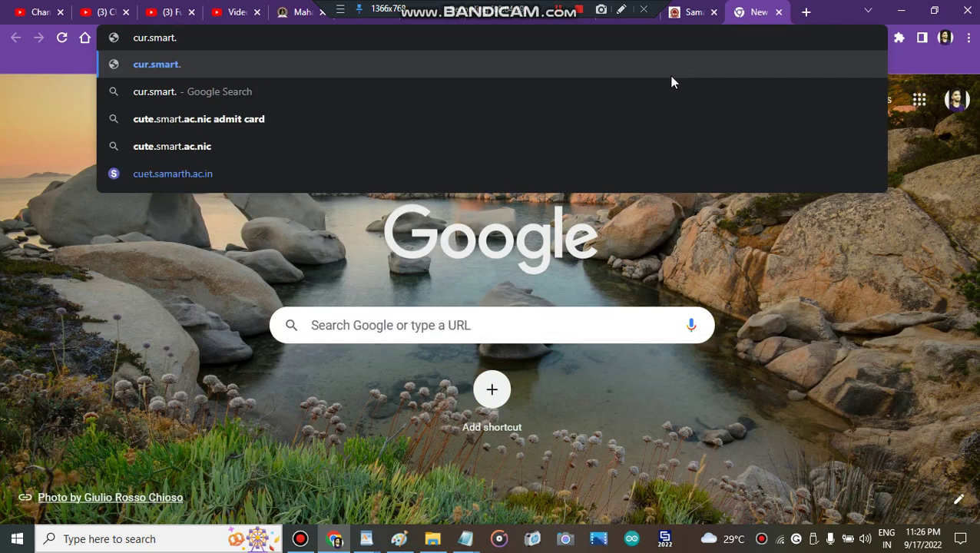
# Replace cusb with curaj in the South Bihar portal's address and load the Central University of Rajasthan student portal.
pyautogui.click(694, 11)
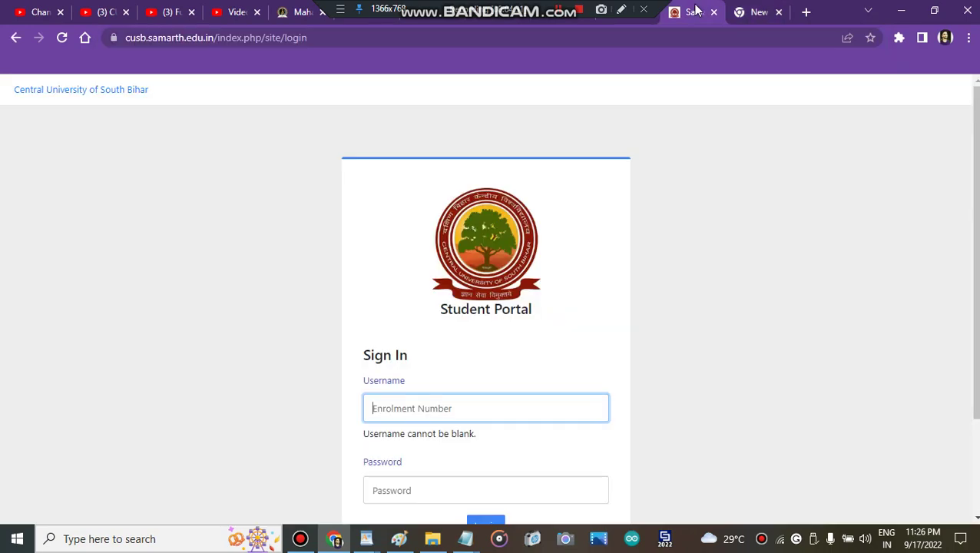
pyautogui.click(147, 37)
pyautogui.click(147, 37)
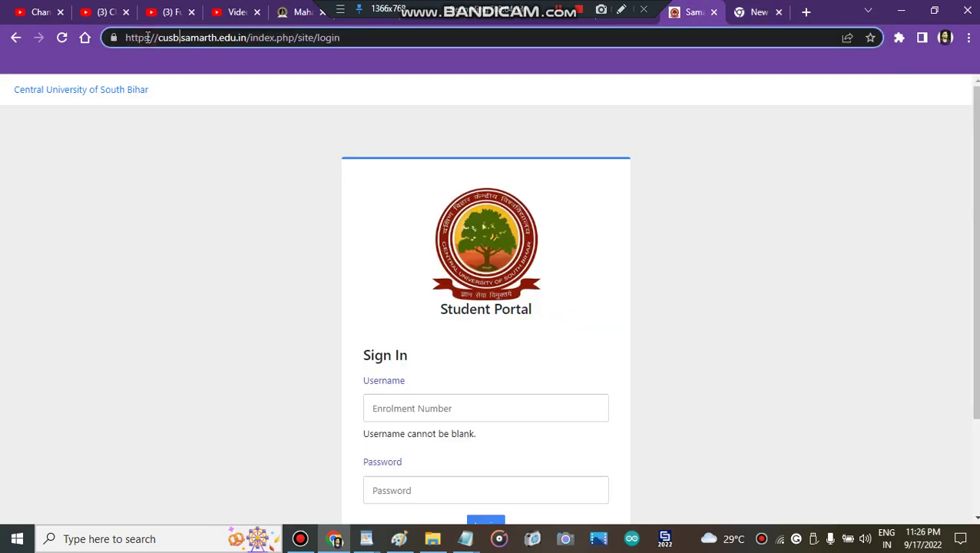
pyautogui.press('BackSpace')
pyautogui.press('BackSpace')
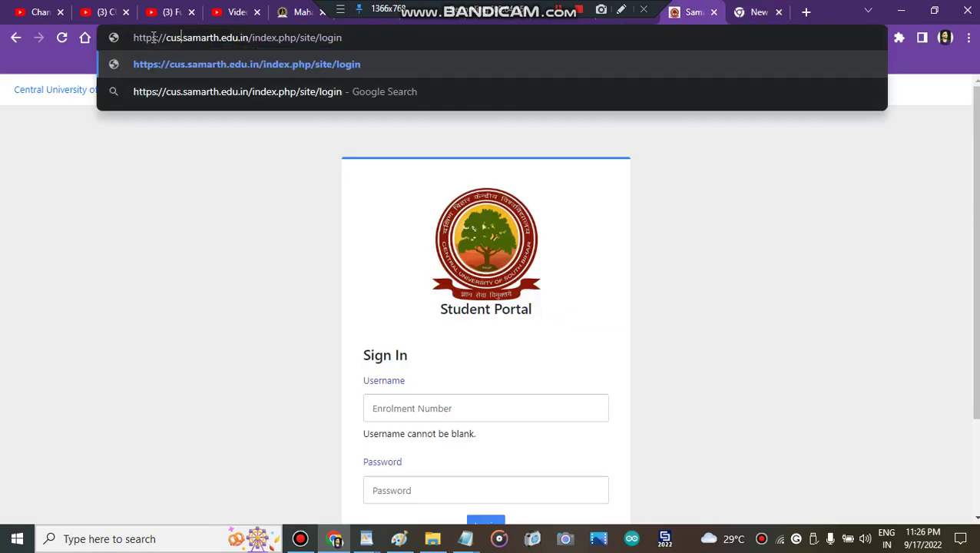
pyautogui.write('raj')
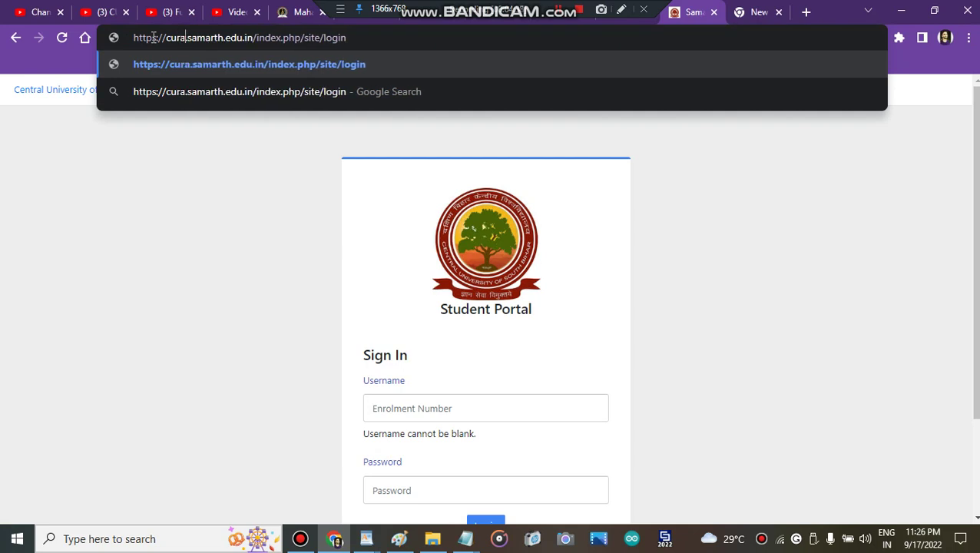
pyautogui.click(213, 64)
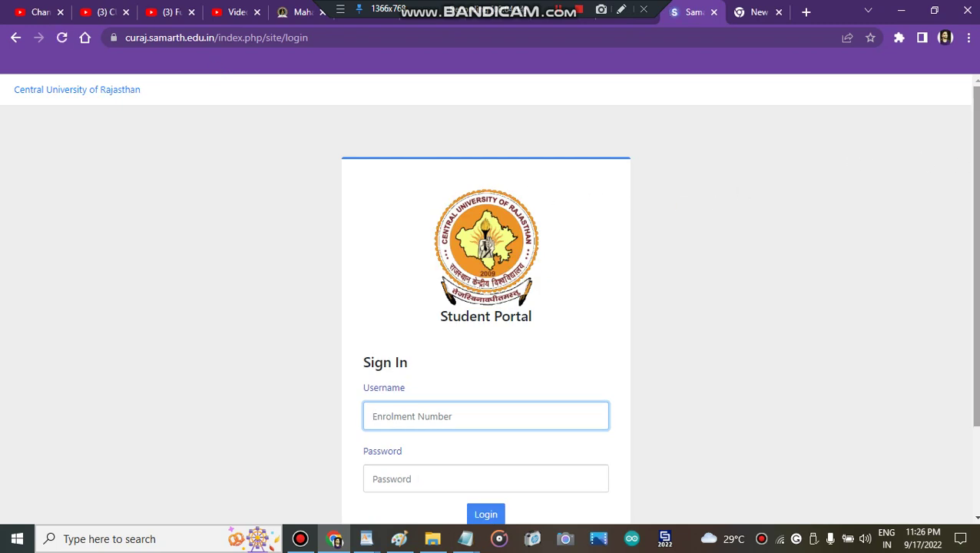
# Open the new registration form from the Central University of Rajasthan student portal's sign-in page.
pyautogui.scroll(-2, 974, 280)
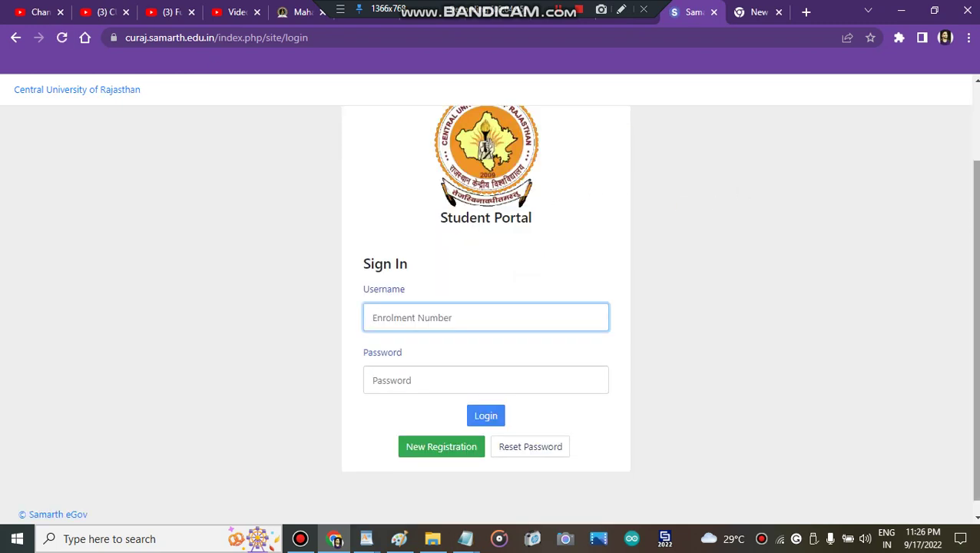
pyautogui.click(337, 427)
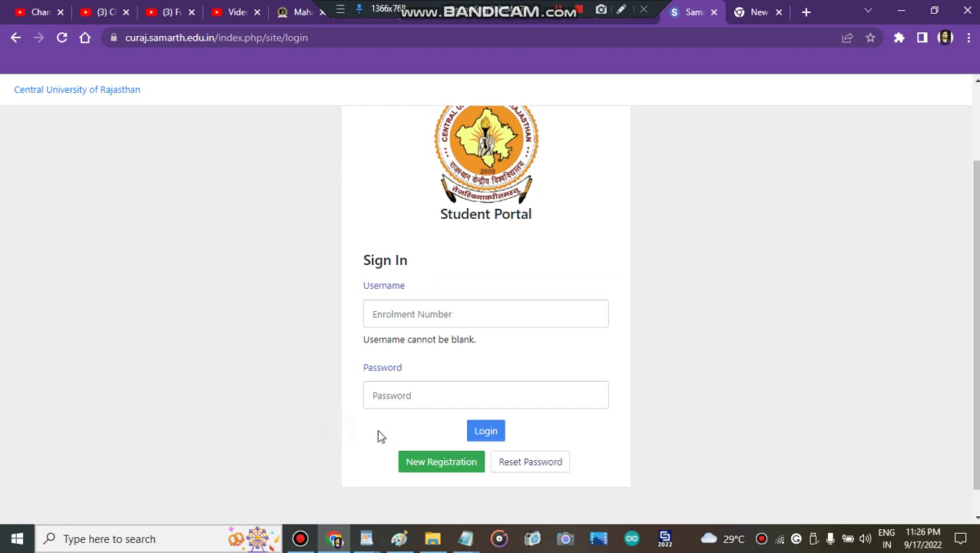
pyautogui.click(439, 465)
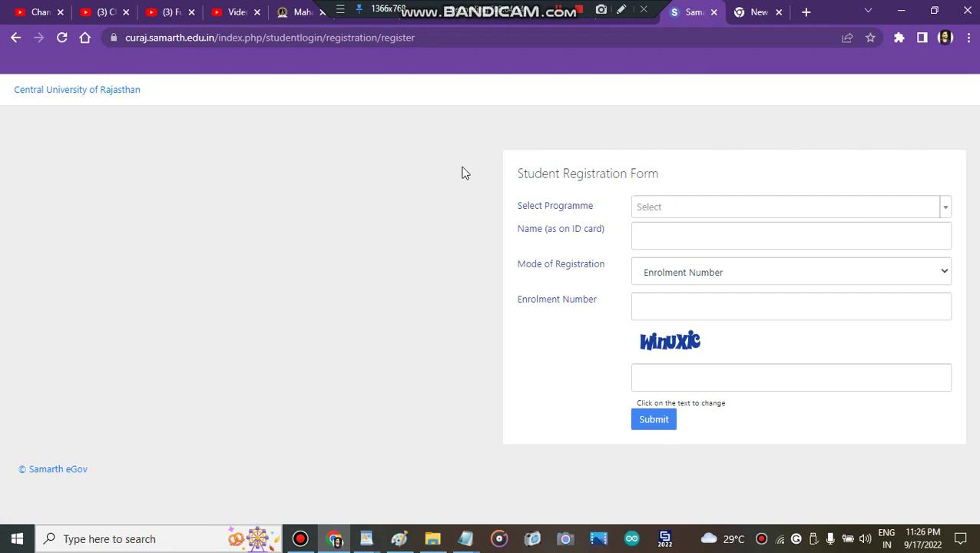
# View the Mode of Registration options in the Central University of Rajasthan registration form without changing the selection.
pyautogui.click(218, 96)
pyautogui.click(755, 11)
pyautogui.click(704, 9)
pyautogui.click(722, 274)
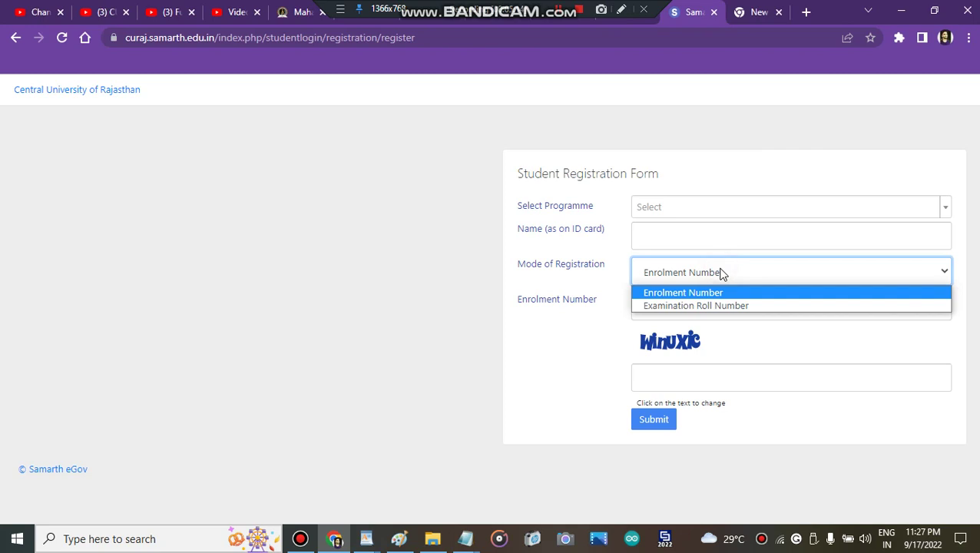
pyautogui.click(684, 138)
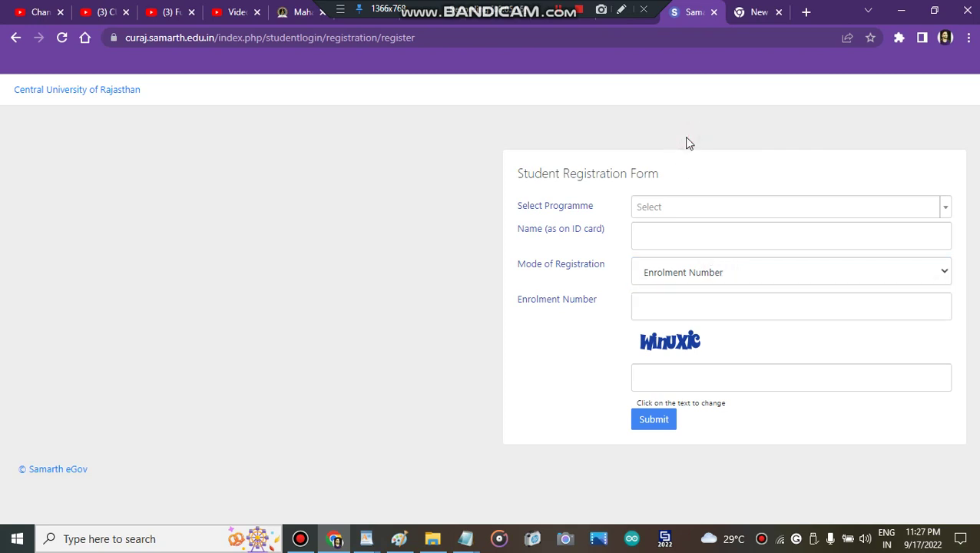